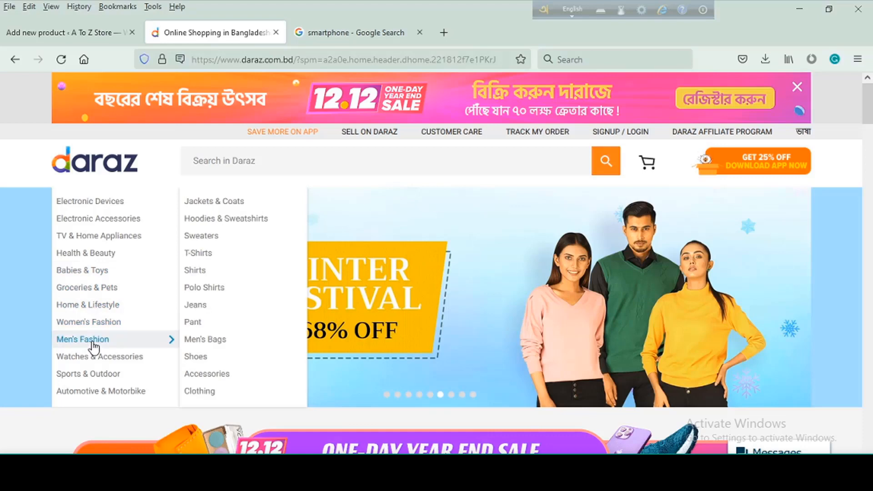
- Open the men's T-Shirts listing on Daraz and save the white full-sleeve T-shirt's image as a JPEG in Downloads
left_click(204, 253)
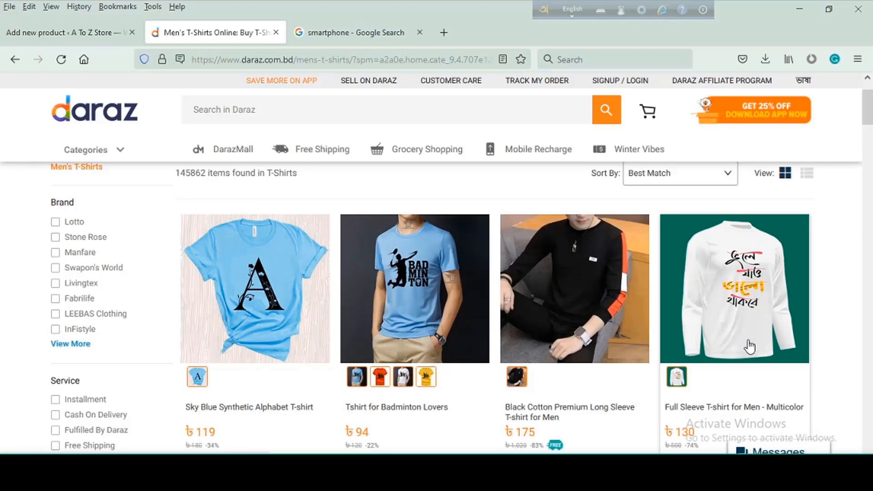
right_click(730, 302)
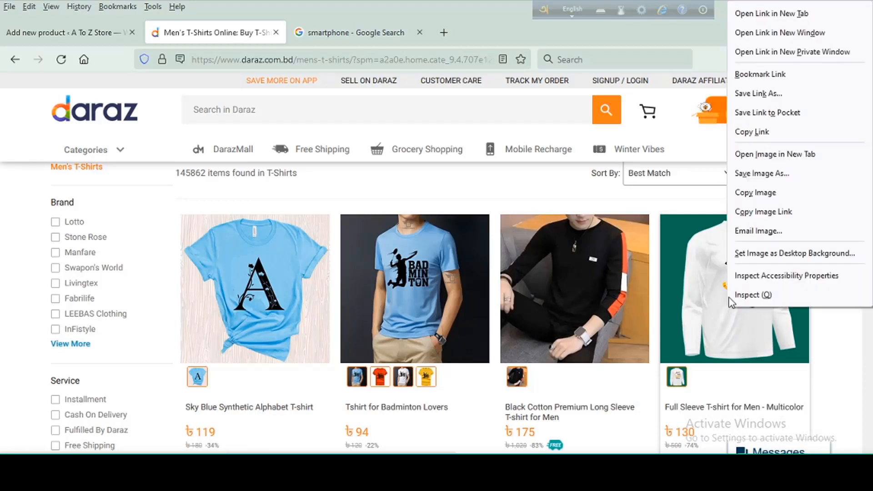
left_click(727, 308)
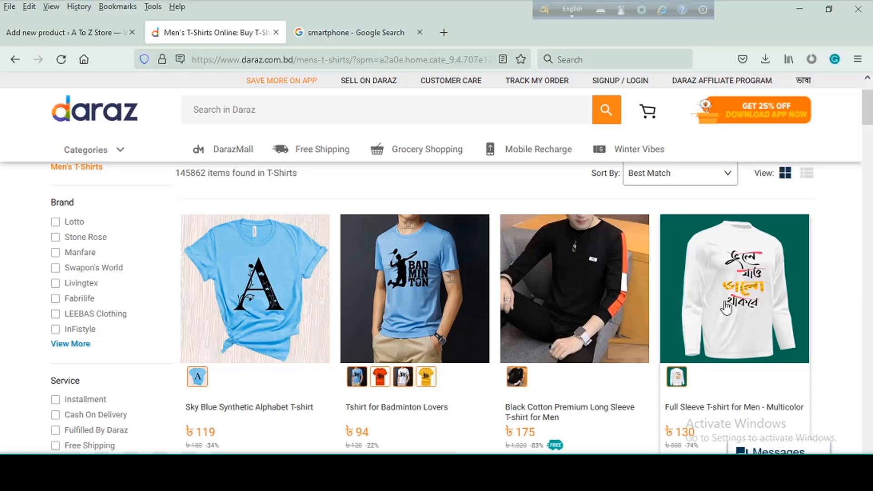
right_click(727, 308)
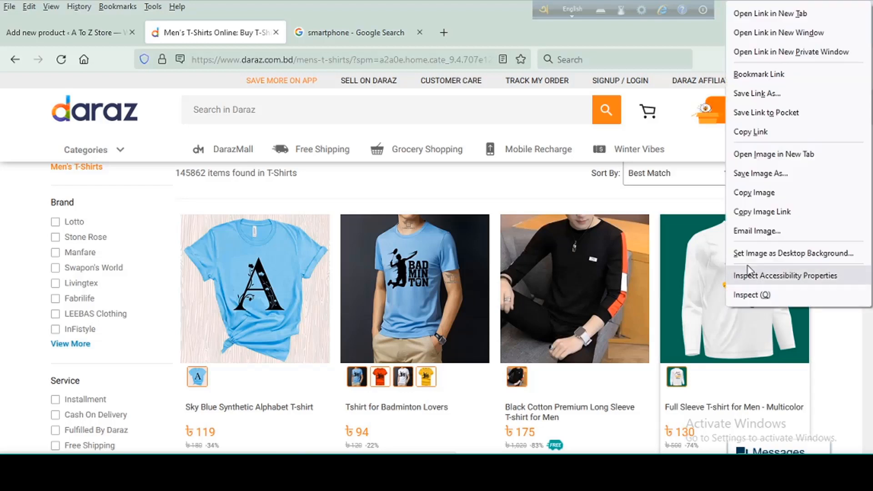
left_click(758, 175)
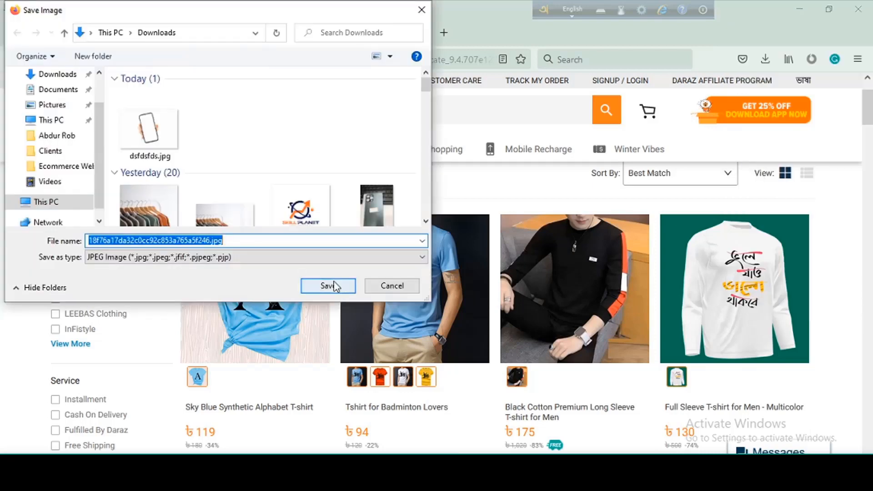
left_click(332, 288)
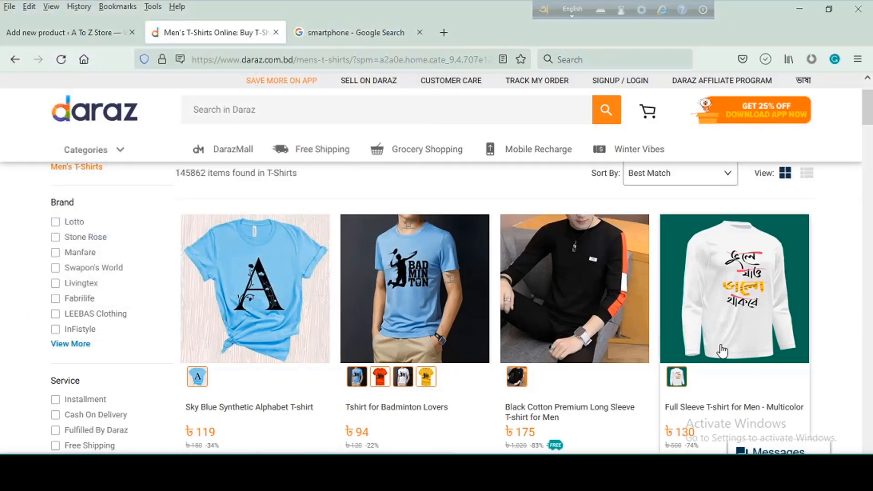
- Open the white full-sleeve T-shirt's Daraz page and copy its title, "Full Sleeve T-shirt for Men - Multicolor", into the new WooCommerce product's name
scroll(728, 337, "down", 2)
left_click(711, 346)
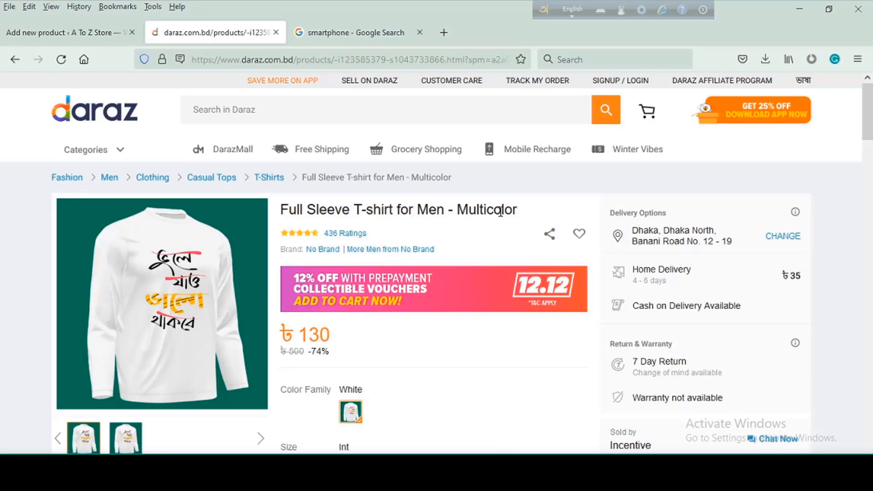
left_click_drag(500, 210, 278, 212)
key("ctrl+c")
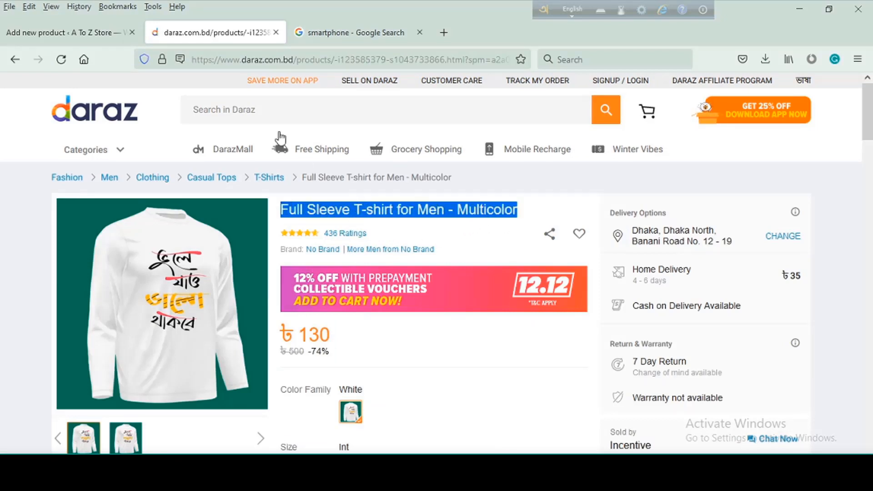
left_click(30, 32)
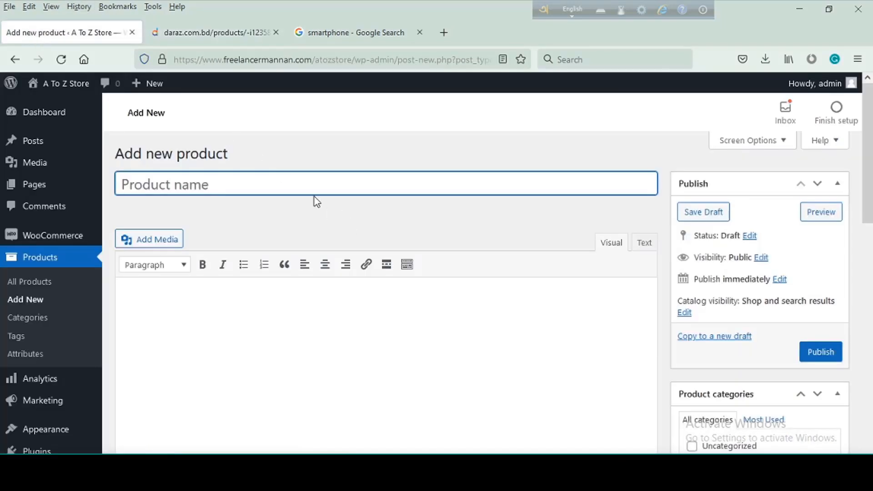
key("ctrl+v")
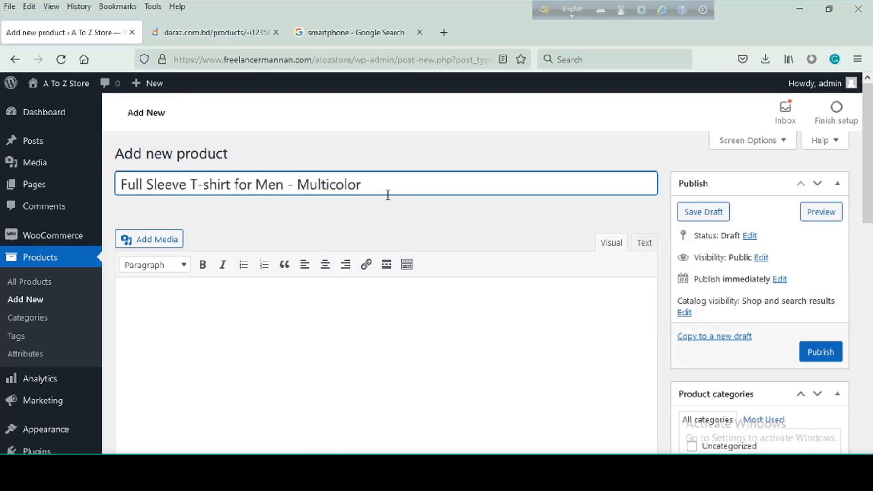
- Copy the Daraz product details and specifications, through "What's in the box", into the new product's main description
scroll(410, 252, "down", 3)
scroll(409, 263, "up", 1)
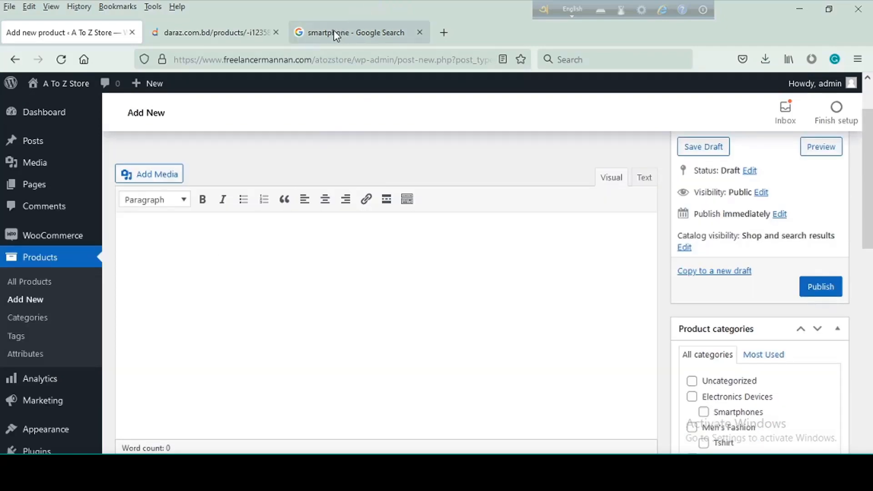
left_click(241, 36)
scroll(582, 323, "down", 5)
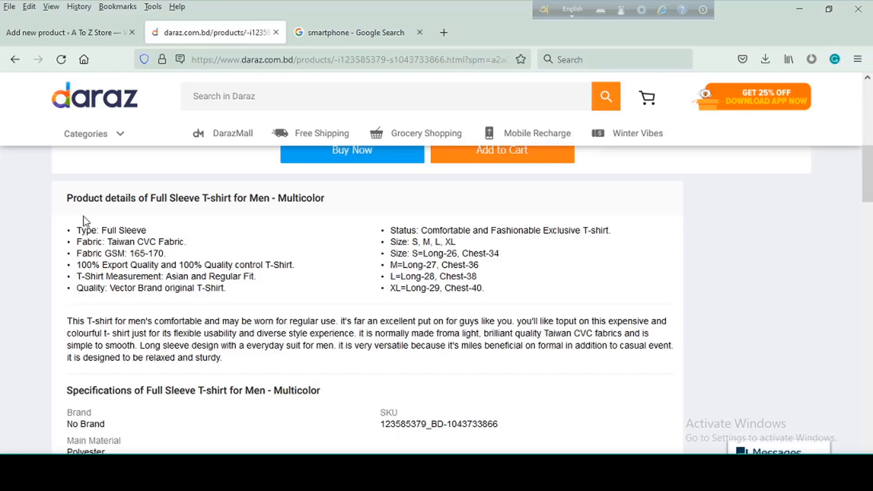
left_click_drag(67, 198, 403, 304)
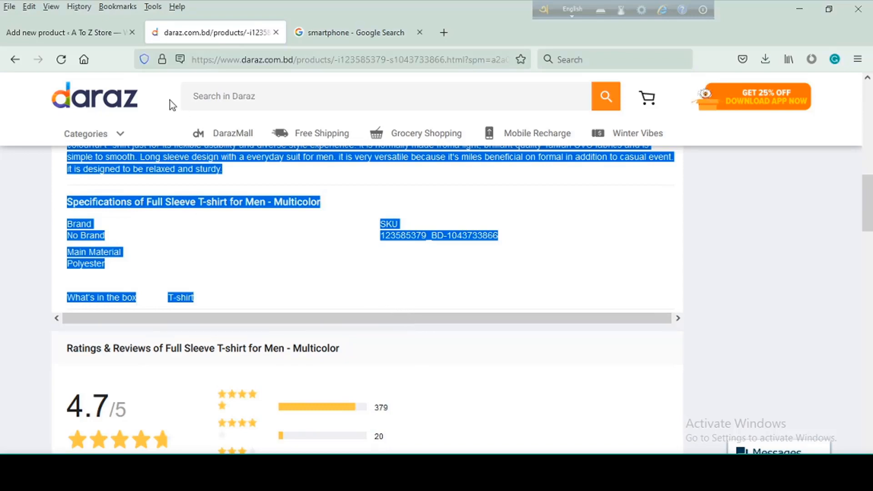
left_click(68, 32)
left_click(255, 267)
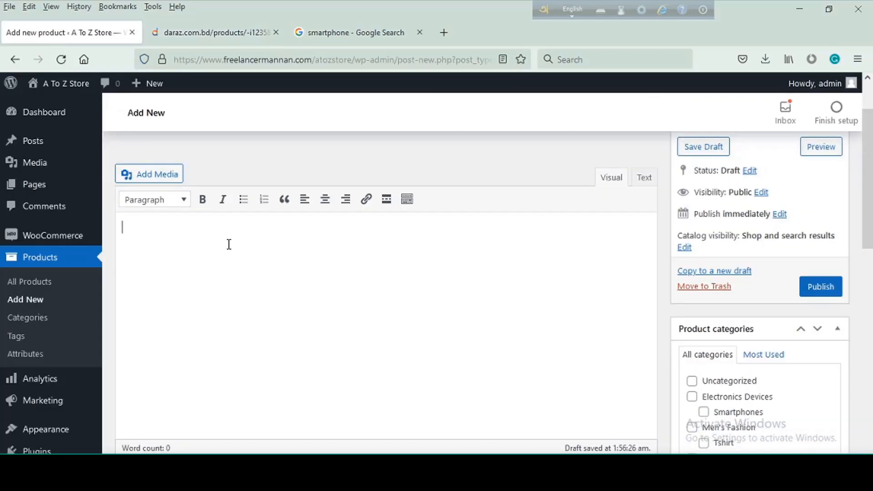
key("ctrl+v")
scroll(287, 264, "down", 5)
scroll(320, 277, "up", 5)
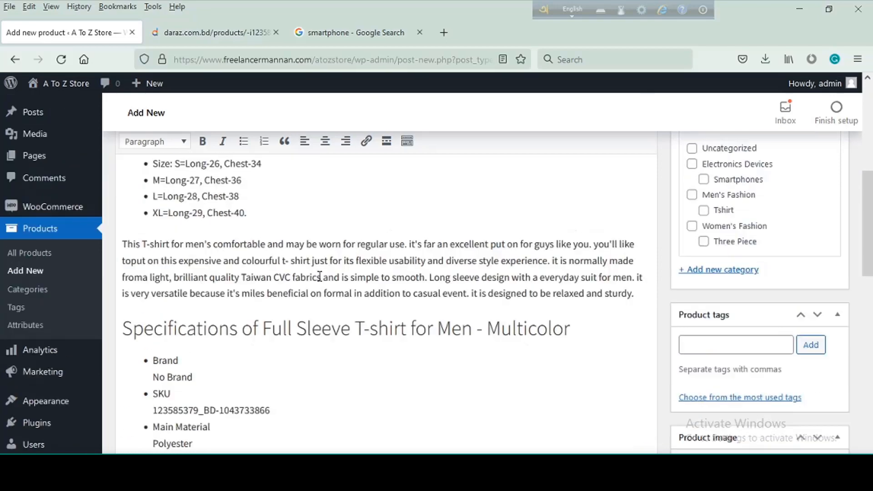
- Choose Simple product as the product type in the product data
scroll(321, 282, "down", 7)
scroll(343, 287, "down", 1)
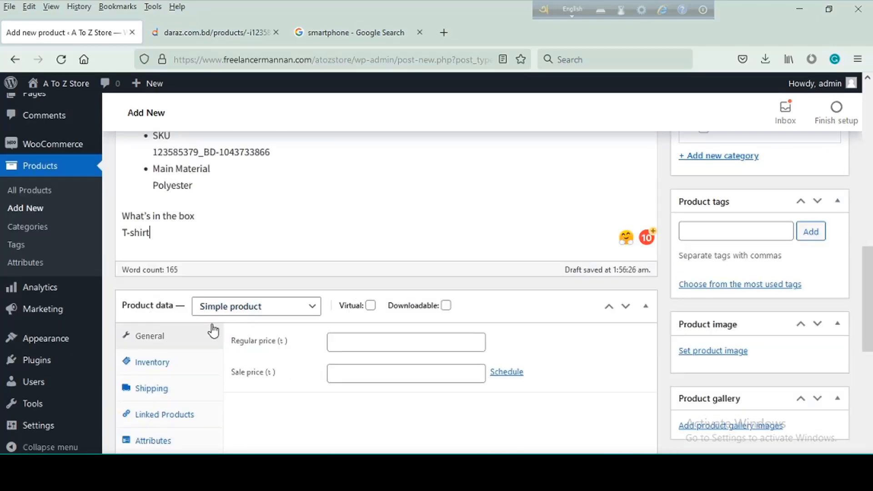
left_click(314, 317)
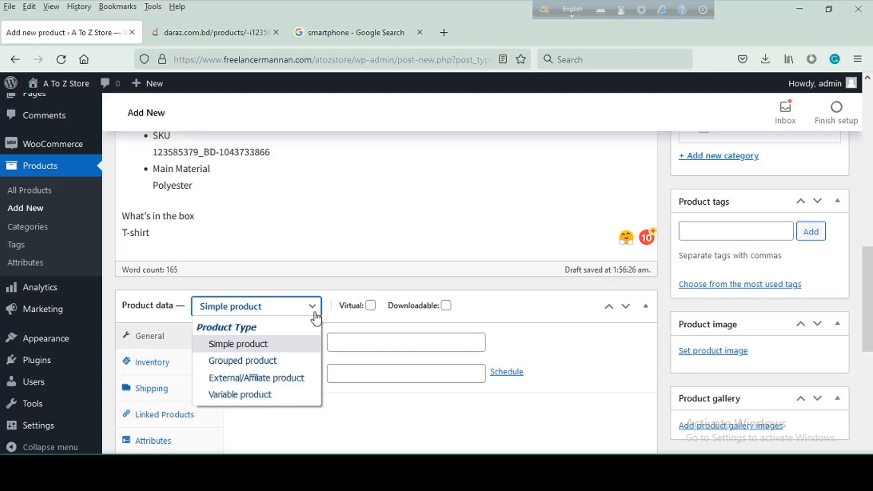
left_click(248, 344)
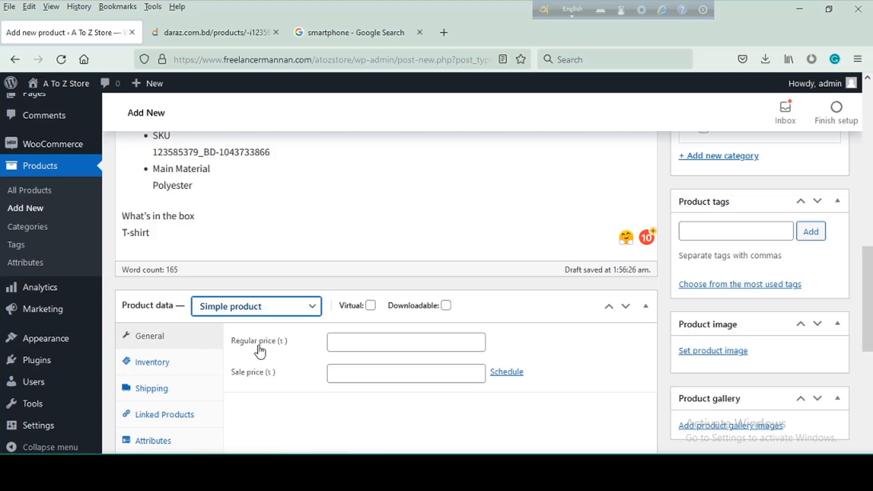
- Check the T-shirt's prices on its Daraz page and set the regular price to 500 and the sale price to 130
left_click(214, 32)
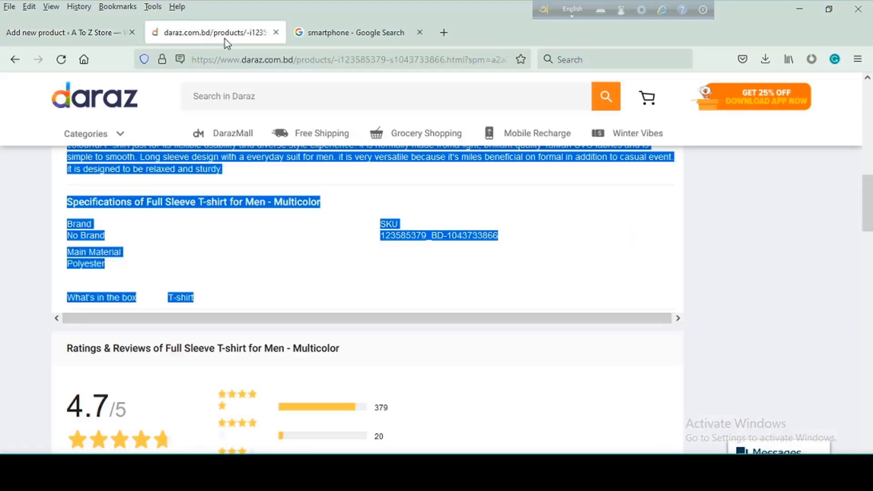
scroll(627, 295, "up", 15)
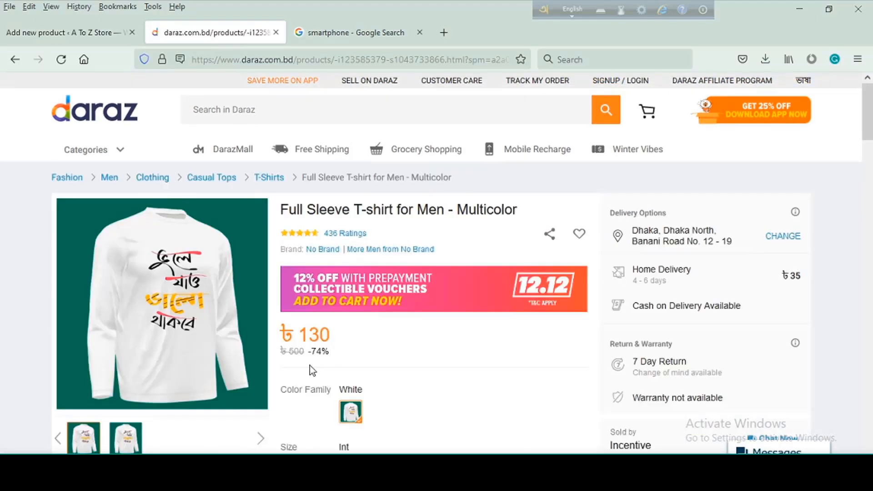
left_click_drag(304, 351, 288, 351)
left_click_drag(348, 338, 297, 336)
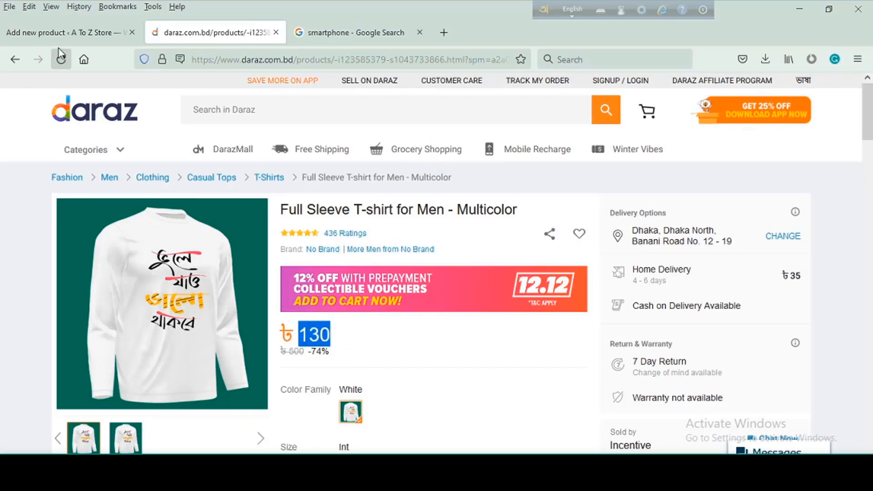
left_click(66, 32)
left_click(368, 374)
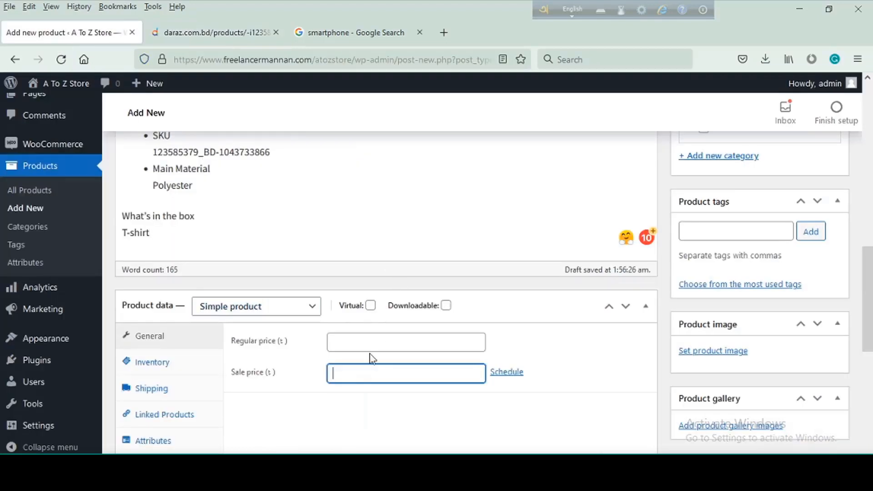
left_click(373, 344)
type("500")
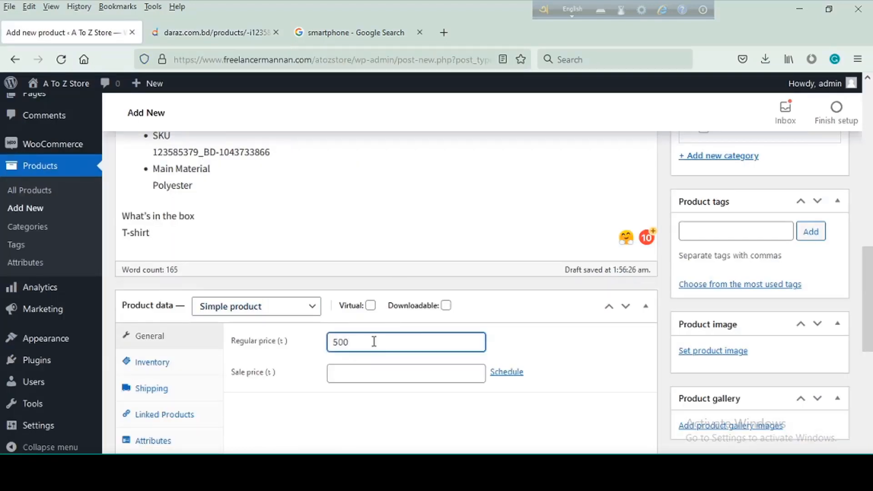
left_click(355, 371)
type("130")
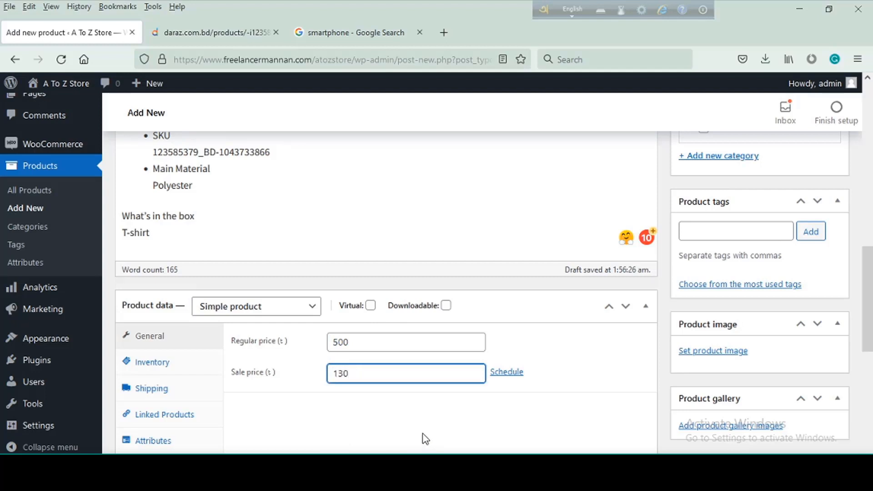
left_click(441, 437)
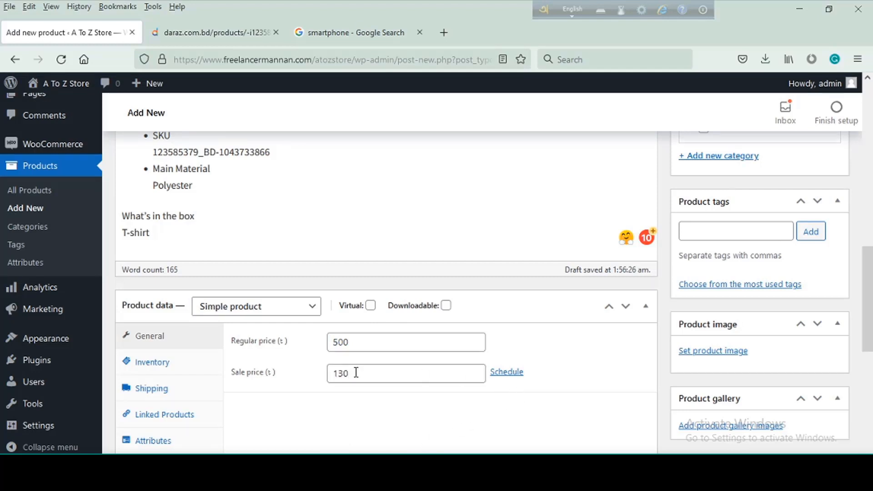
- Schedule the sale price from 2021-12-09 to 2021-12-16
left_click(512, 376)
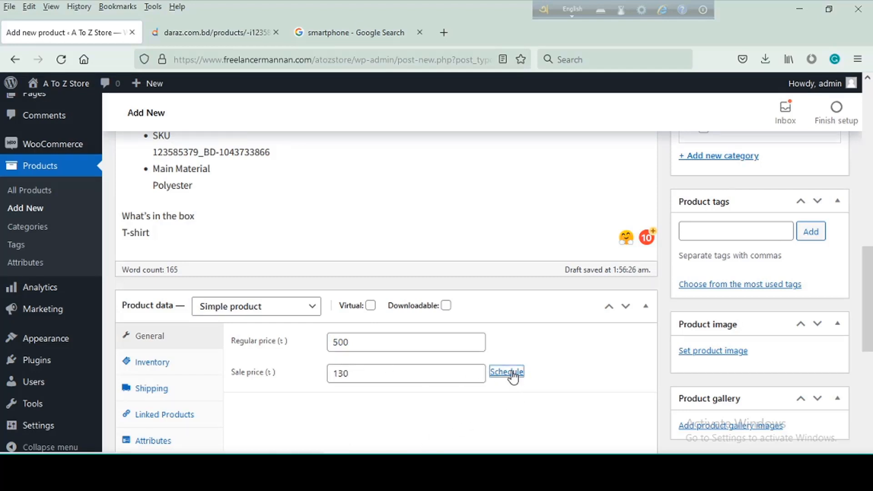
scroll(482, 373, "down", 3)
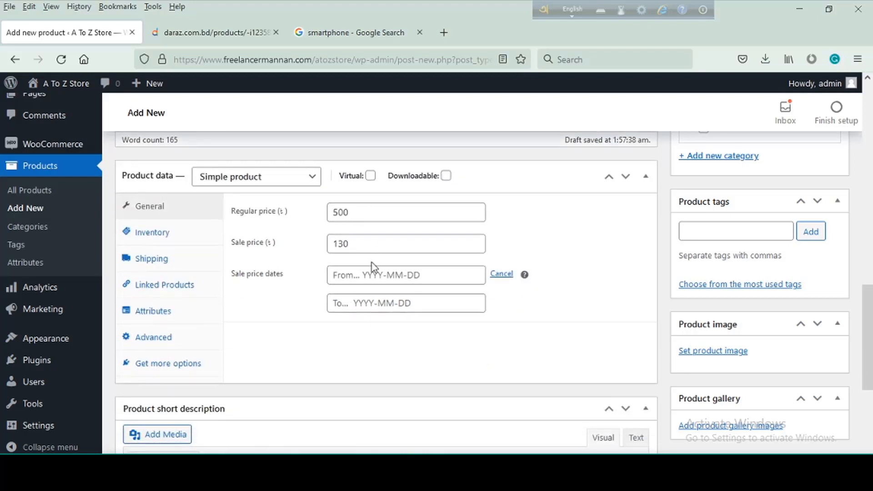
left_click(383, 274)
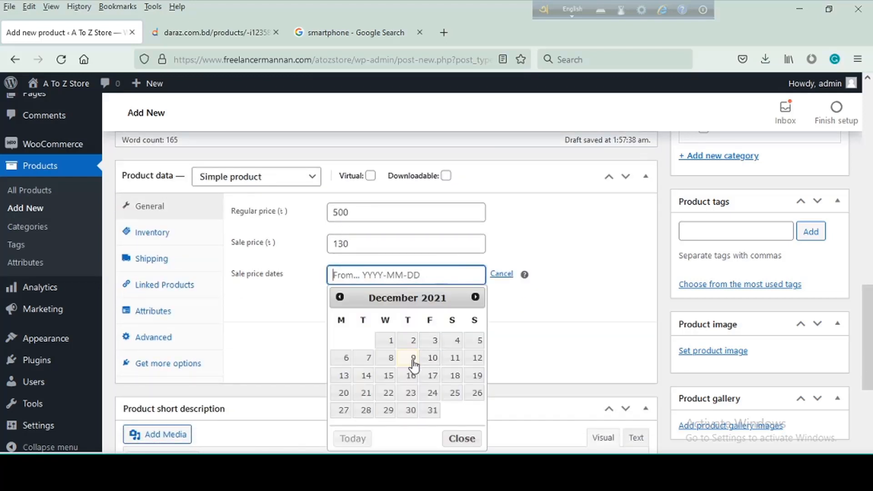
left_click(411, 361)
left_click(412, 304)
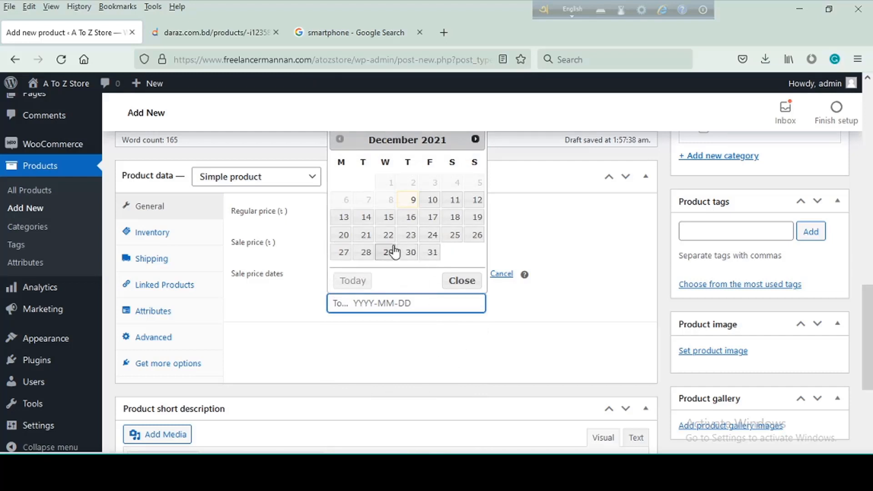
left_click(410, 217)
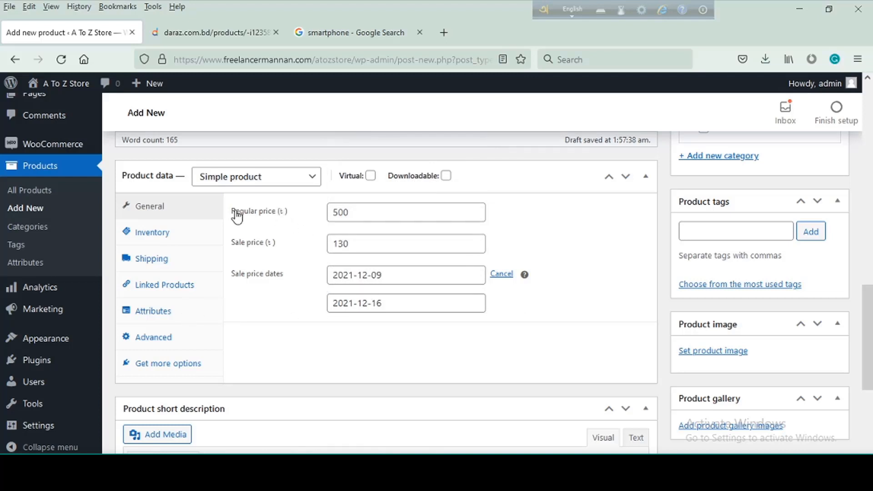
- Open the product's inventory settings and examine the SKU and size options on the T-shirt's Daraz page
left_click(156, 233)
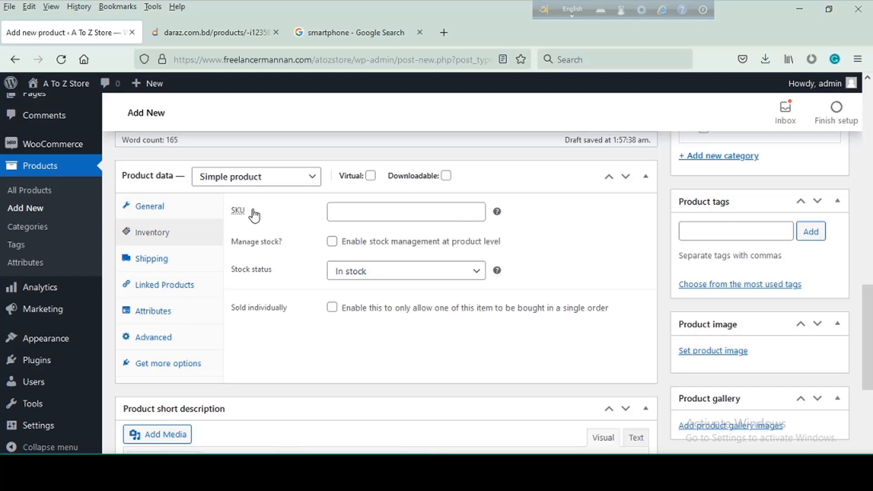
left_click_drag(249, 210, 242, 212)
left_click(241, 216)
key("ctrl+Tab")
scroll(384, 361, "down", 3)
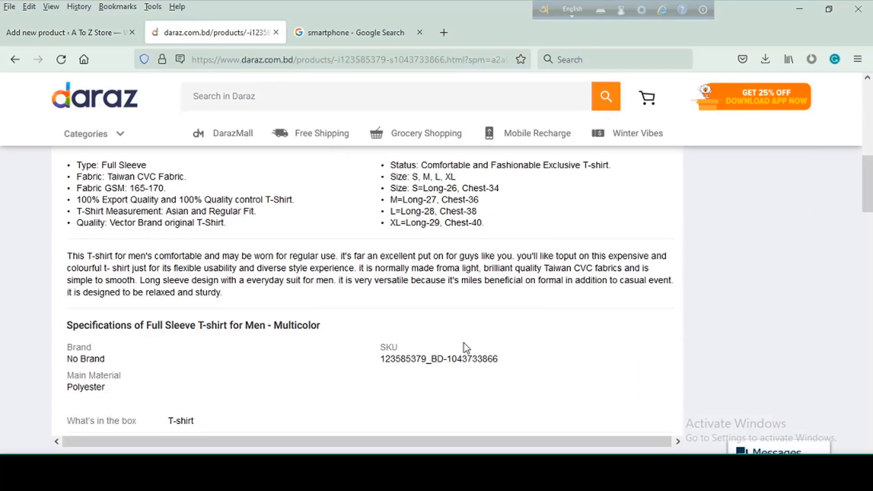
double_click(392, 346)
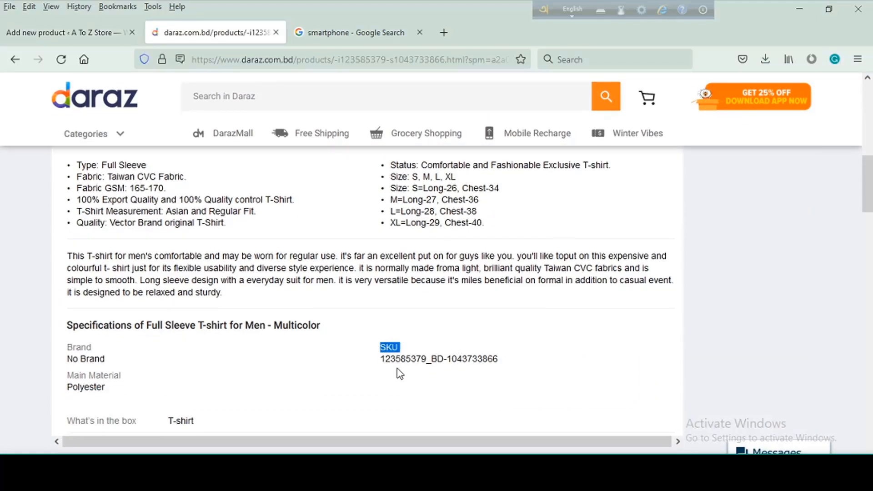
left_click_drag(378, 360, 505, 363)
left_click(540, 362)
scroll(464, 353, "up", 10)
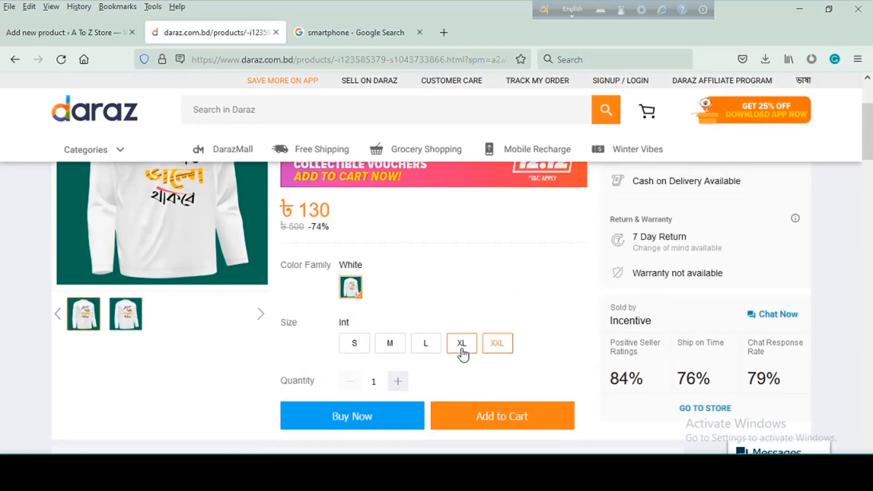
left_click(82, 29)
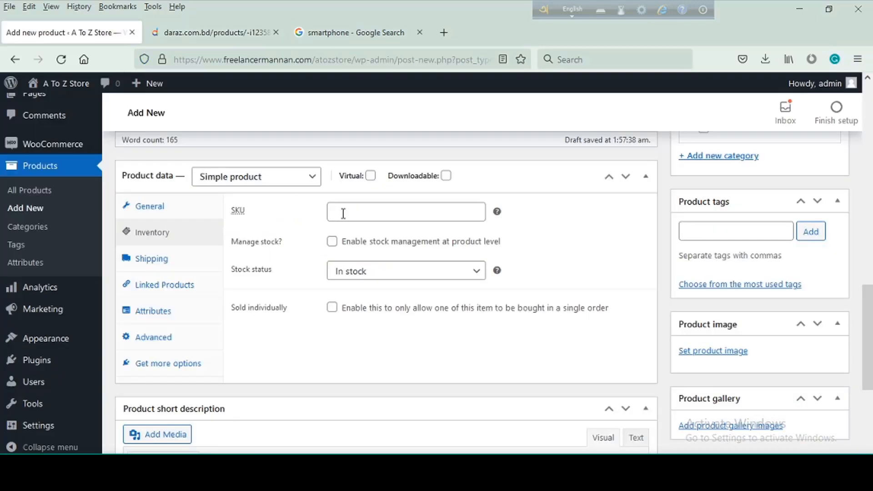
- Set the product's SKU to TS5454
left_click(366, 207)
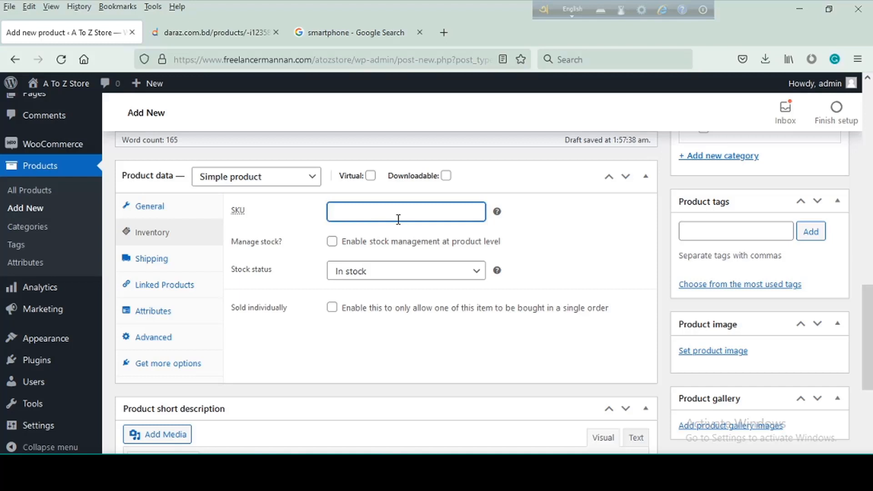
type("TS5454")
left_click(514, 250)
mouse_move(502, 216)
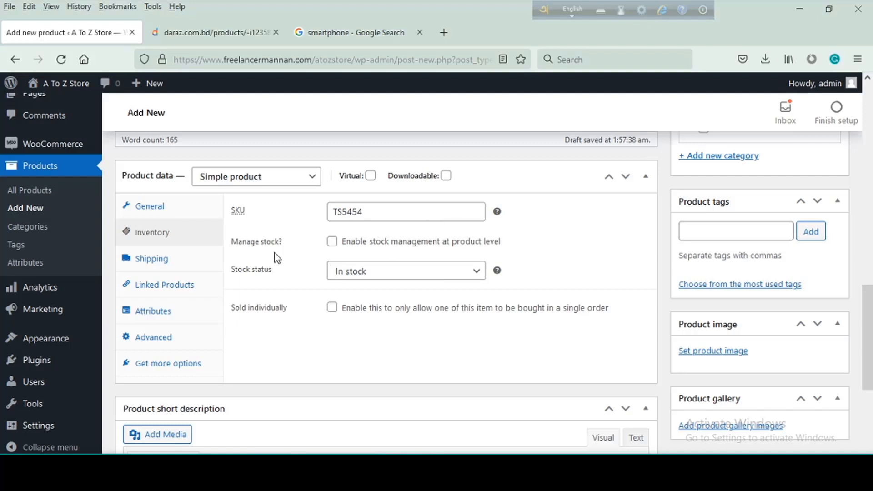
- Enable stock management at product level with a stock quantity of 20 and set backorders to Do not allow
left_click(332, 242)
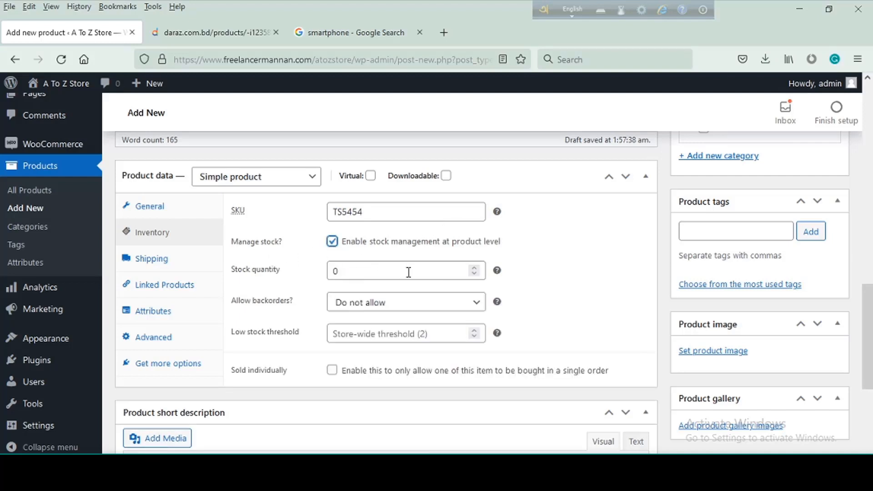
double_click(382, 269)
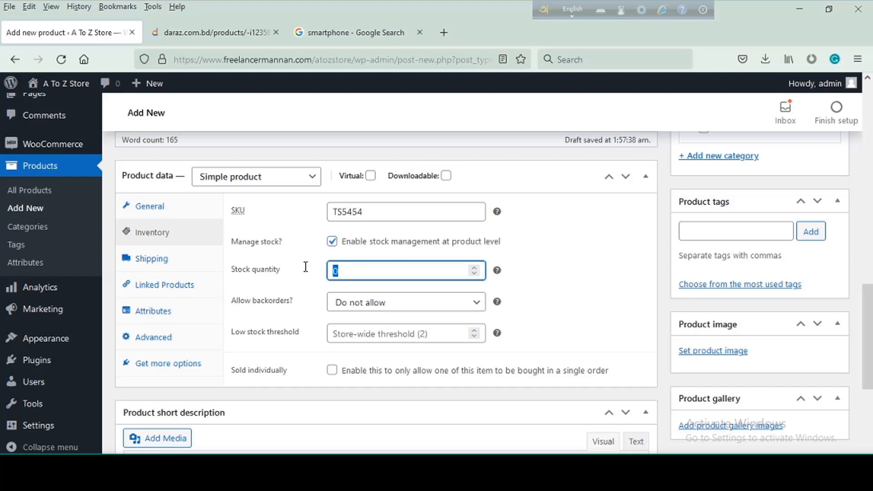
type("20")
left_click(477, 305)
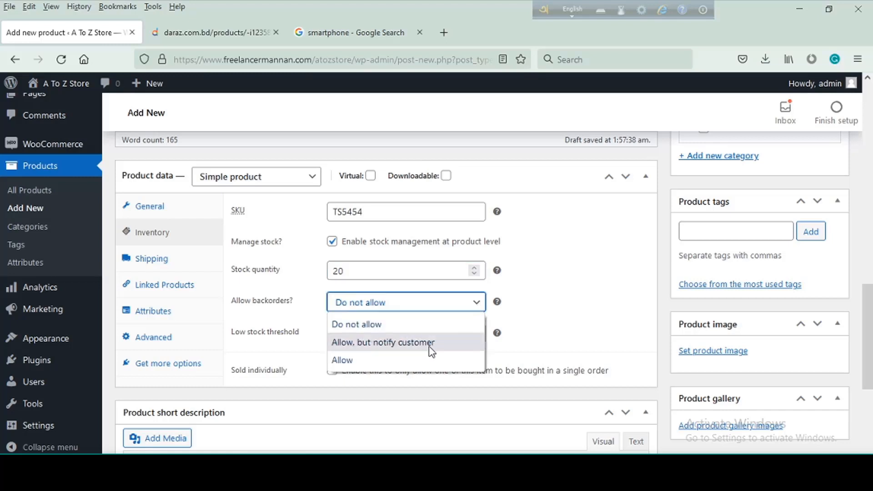
left_click(403, 325)
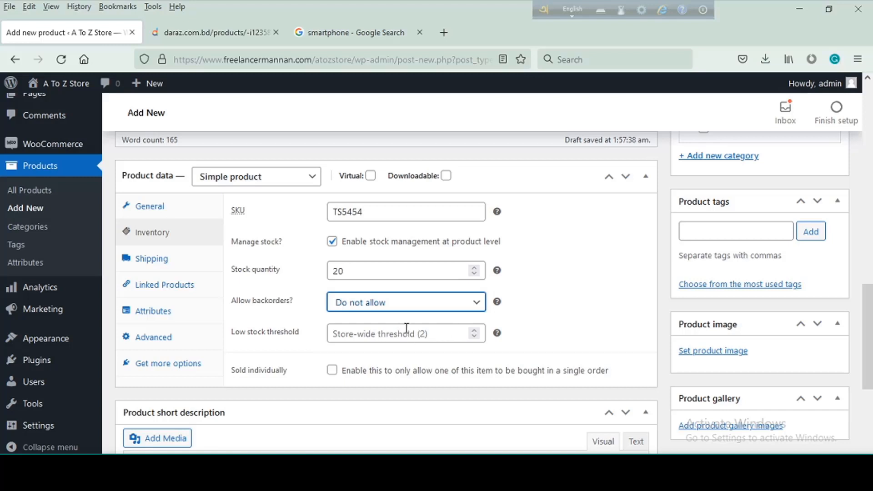
left_click(423, 335)
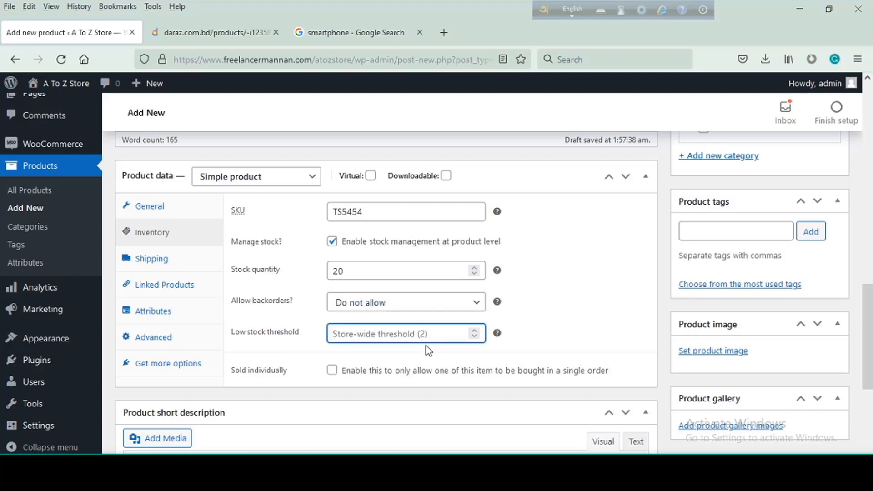
type("5")
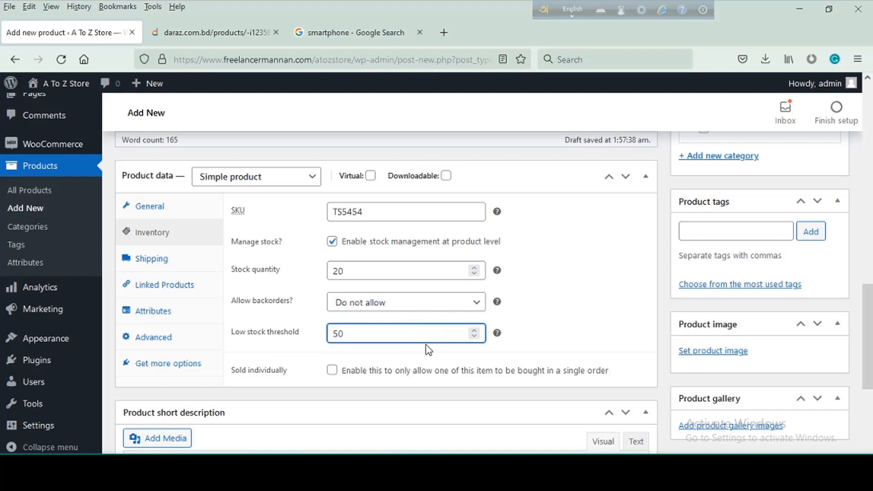
key("BackSpace")
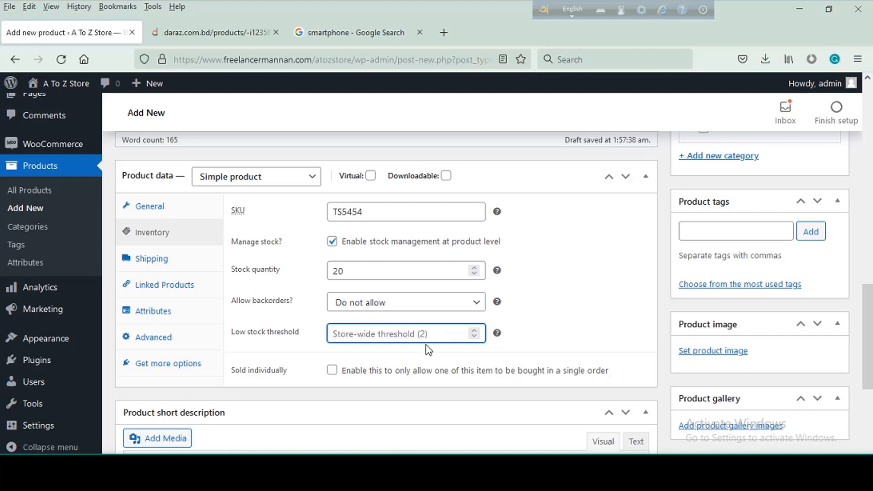
left_click(560, 319)
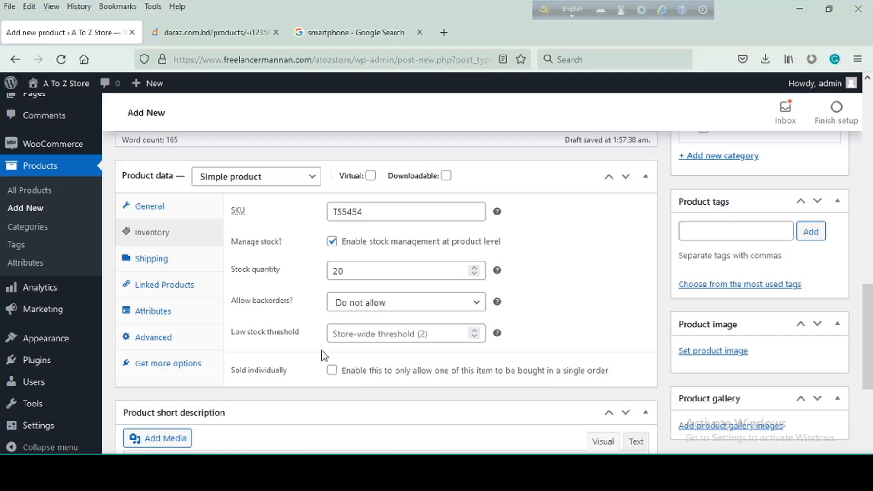
- Open the product's shipping settings and set the weight to 150 kg
left_click(146, 260)
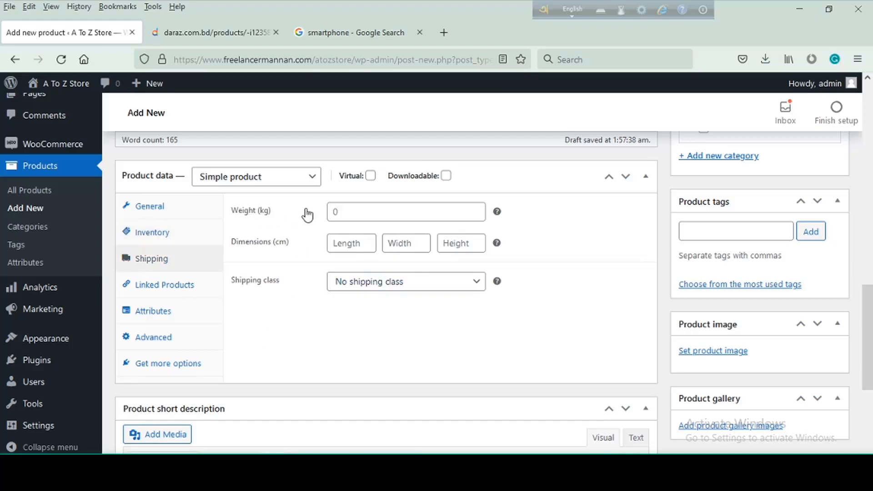
left_click(357, 207)
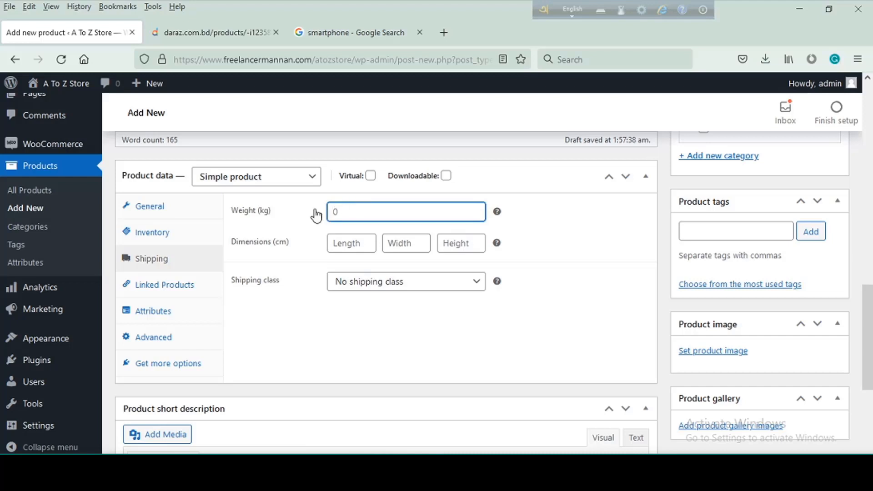
type("250")
type("150")
- Leave the product's length, width and height blank and choose No shipping class as its shipping class
left_click(357, 245)
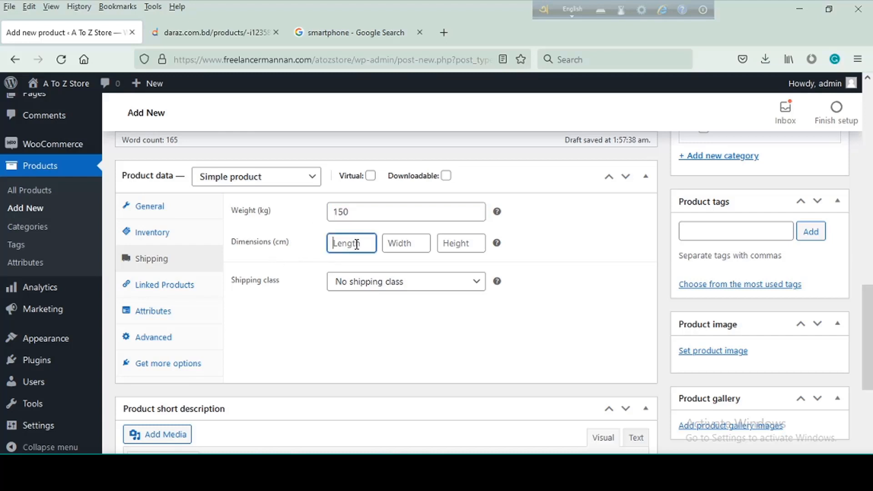
left_click(418, 245)
left_click(463, 242)
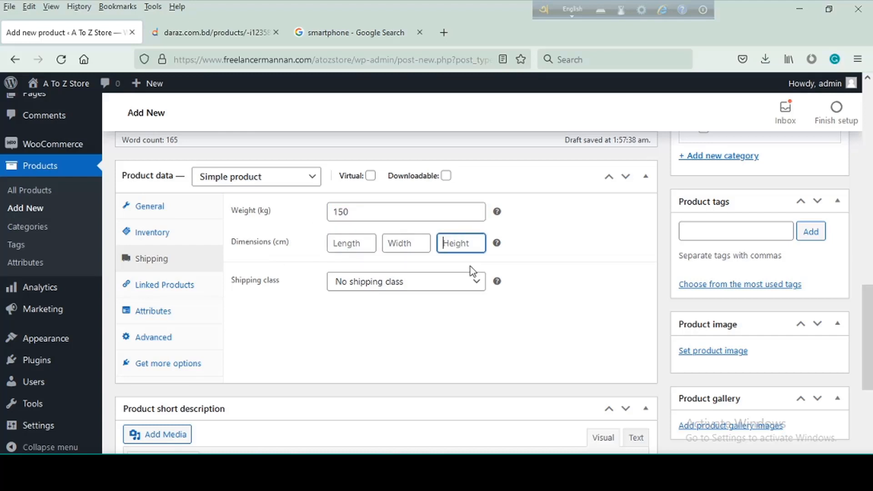
left_click(335, 328)
left_click(477, 283)
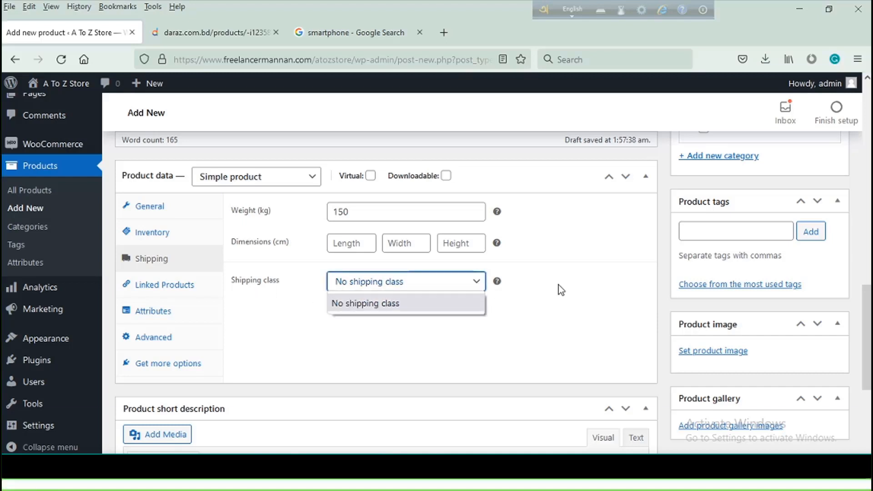
left_click(406, 306)
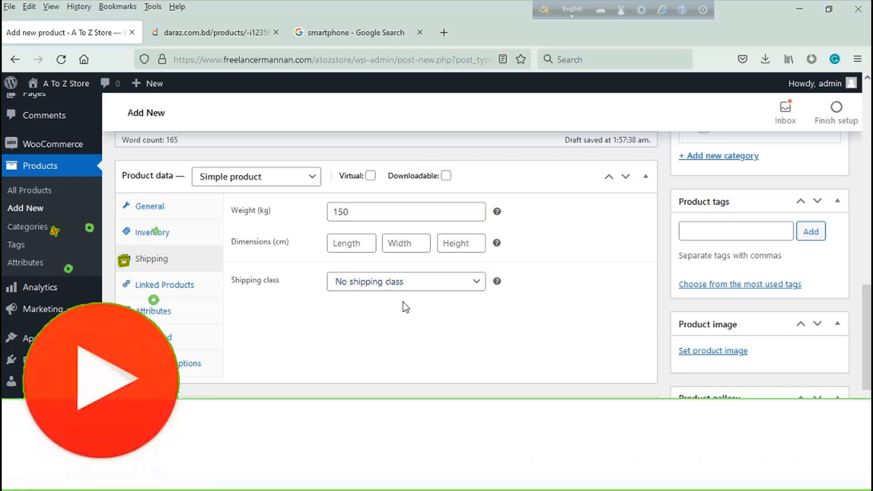
- Examine the product's linked products, attributes and advanced settings, and review its general, inventory and shipping settings
left_click(164, 286)
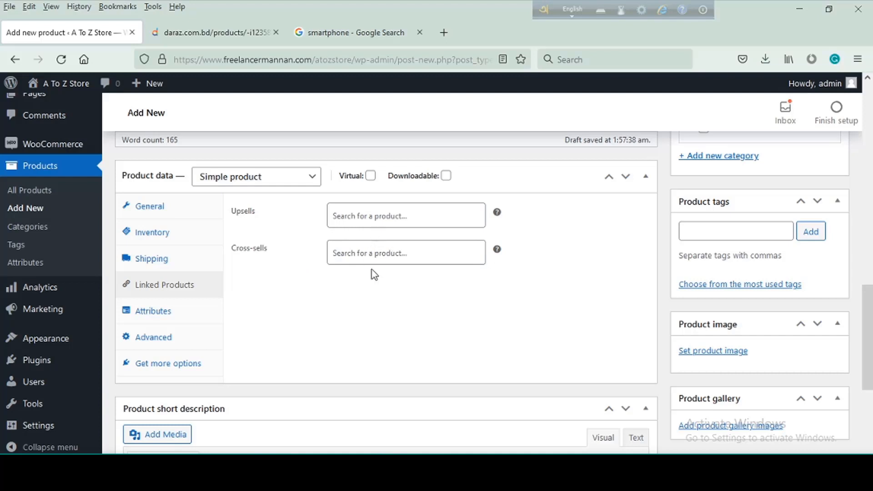
left_click(161, 314)
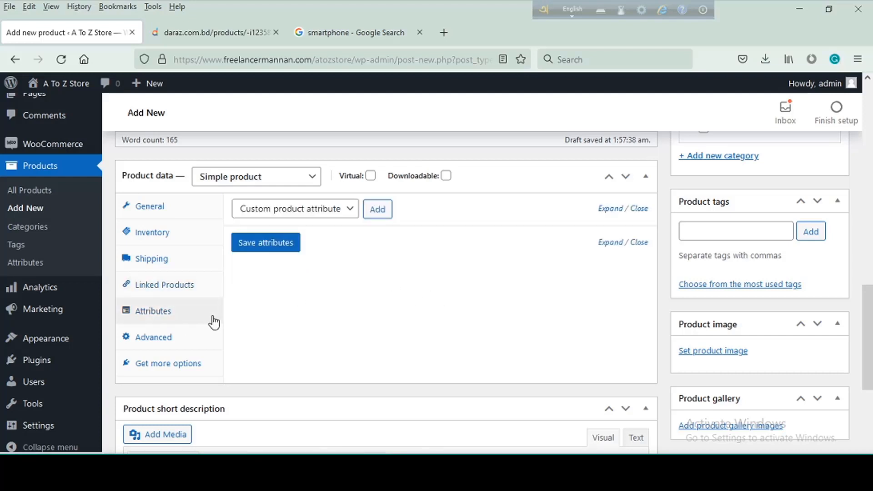
left_click(159, 345)
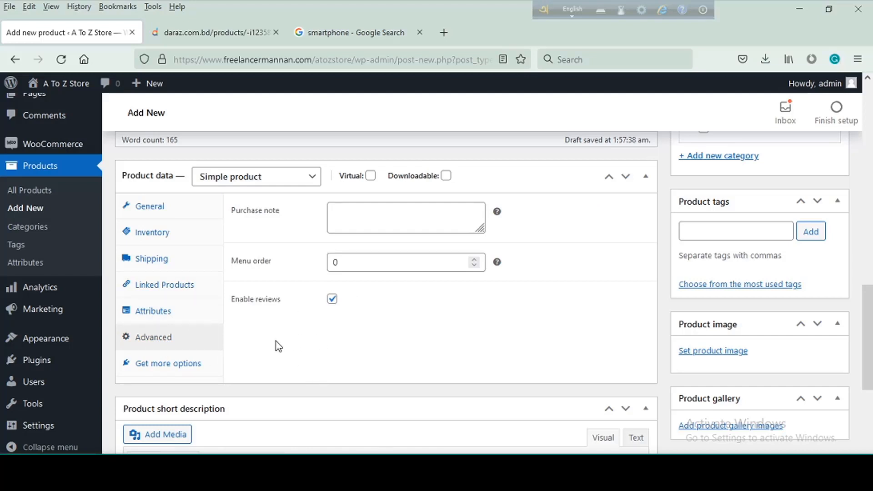
left_click(157, 205)
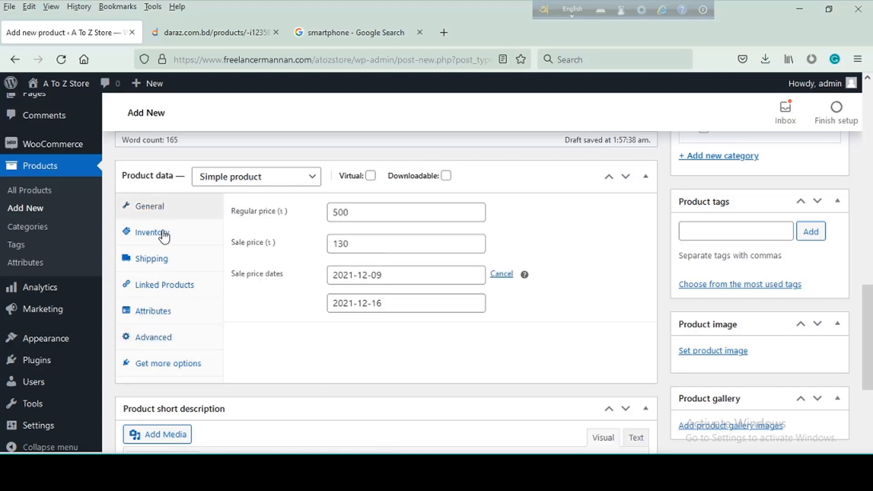
left_click(165, 236)
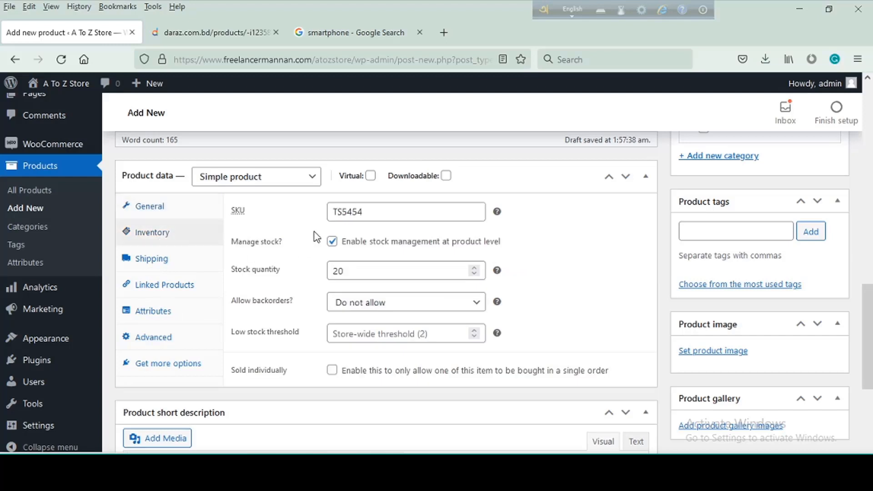
left_click(170, 267)
left_click(153, 207)
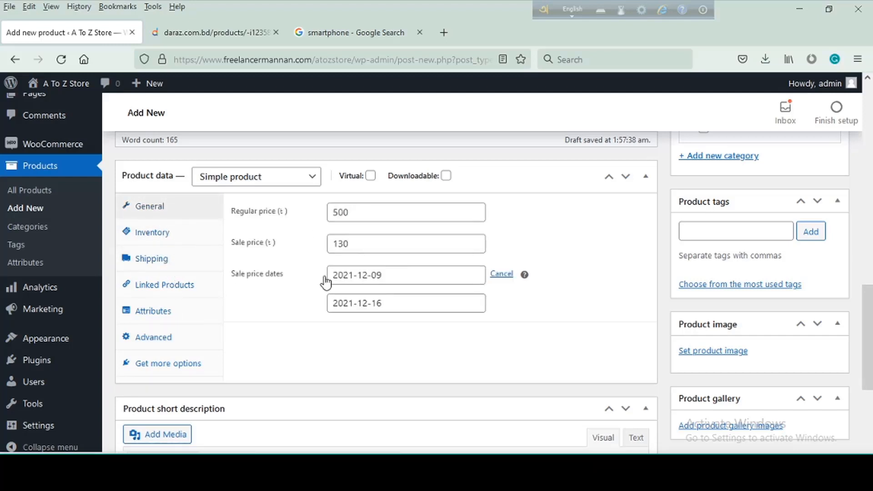
- Copy the first line of the description's "This T-shirt for men's comfortable" paragraph into the product short description
scroll(393, 323, "down", 4)
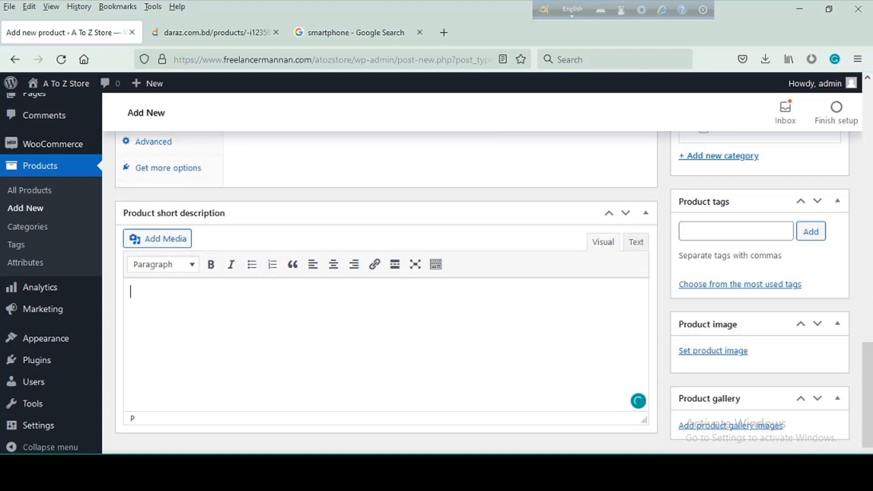
scroll(280, 304, "up", 15)
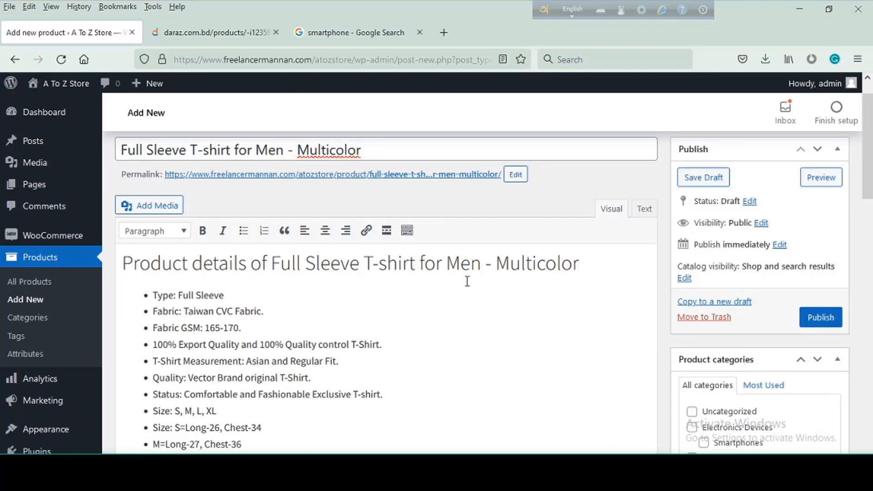
scroll(285, 362, "down", 5)
left_click_drag(636, 283, 78, 287)
key("ctrl+c")
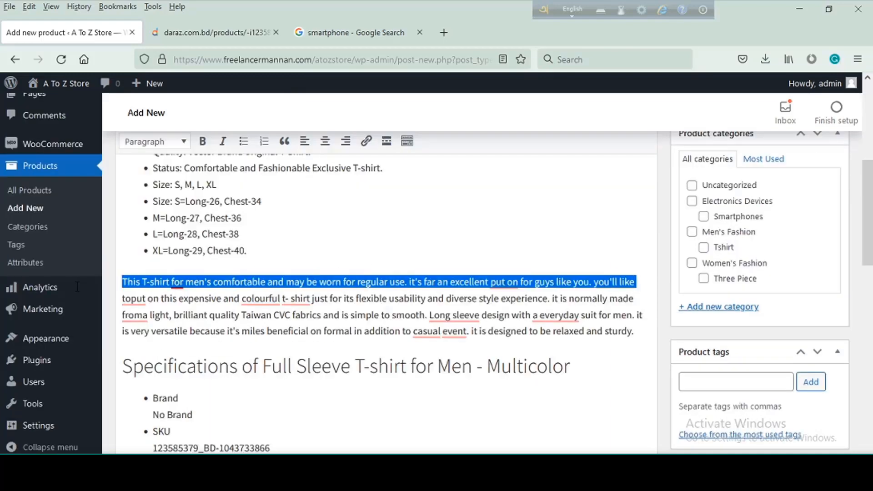
scroll(249, 342, "down", 10)
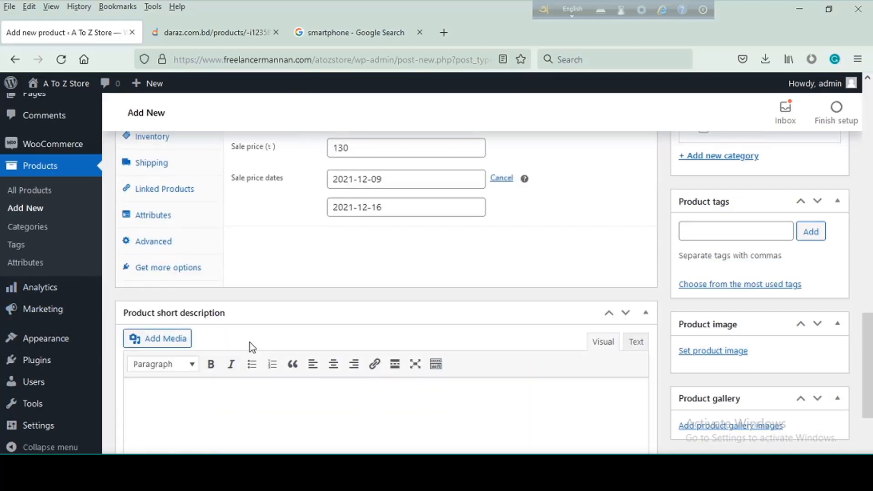
left_click(262, 420)
key("ctrl+v")
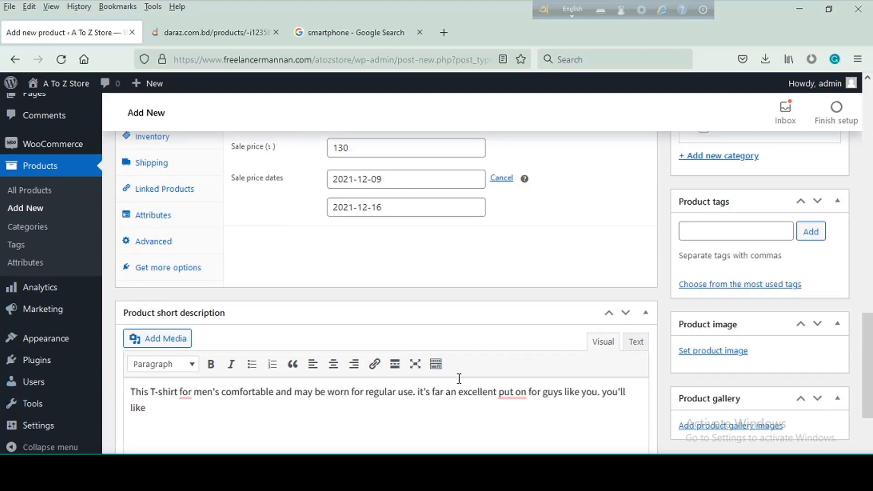
- Assign the product to the Men's Fashion category and its Tshirt subcategory
scroll(547, 377, "up", 10)
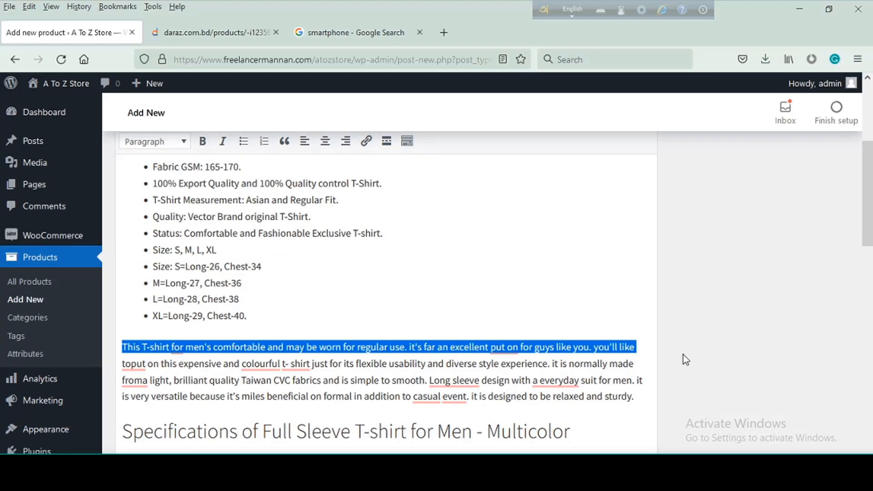
scroll(686, 359, "up", 5)
scroll(696, 343, "down", 4)
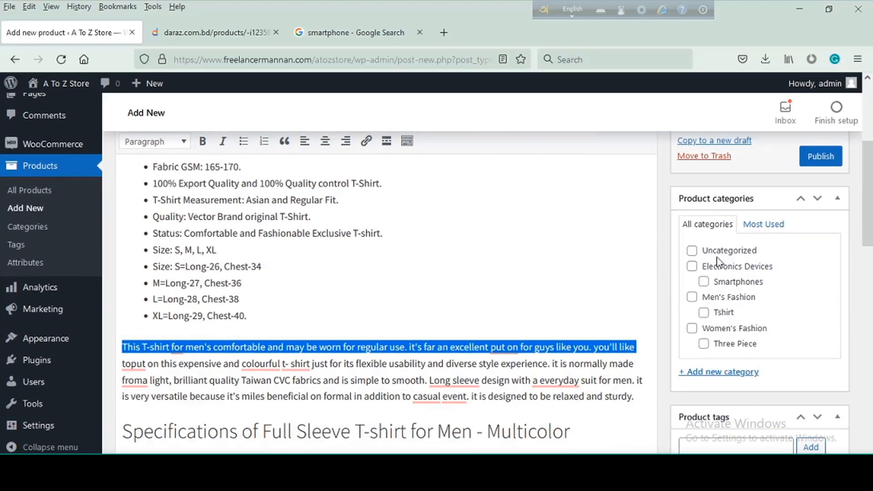
scroll(721, 309, "down", 4)
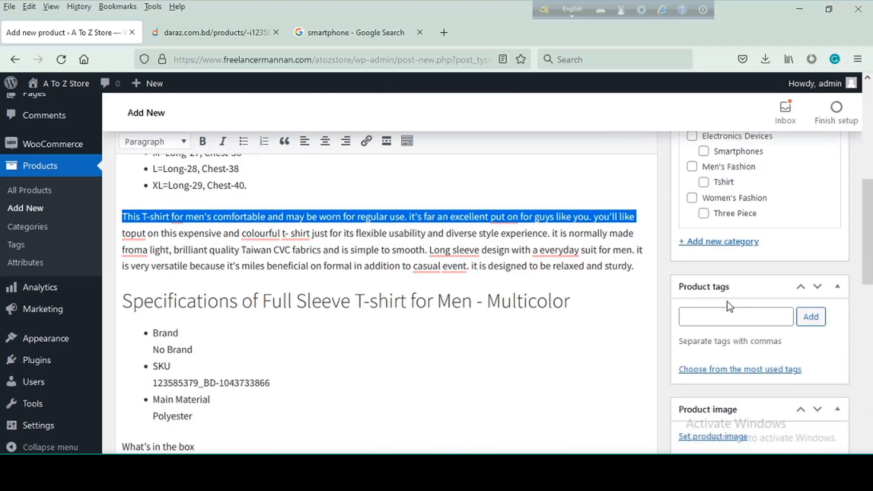
scroll(727, 302, "up", 3)
left_click(692, 232)
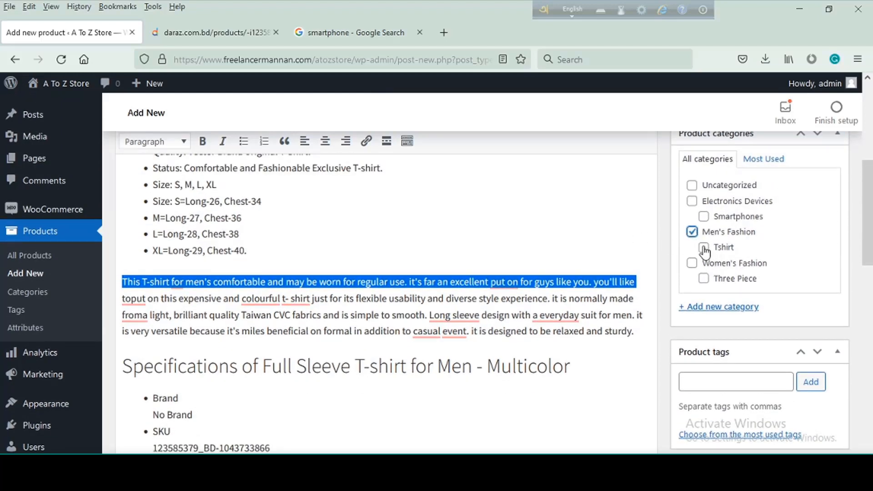
left_click(704, 248)
- Add the product tag "Full Sleeve T-shirt for Men", copying the wording from the product title
scroll(750, 295, "down", 3)
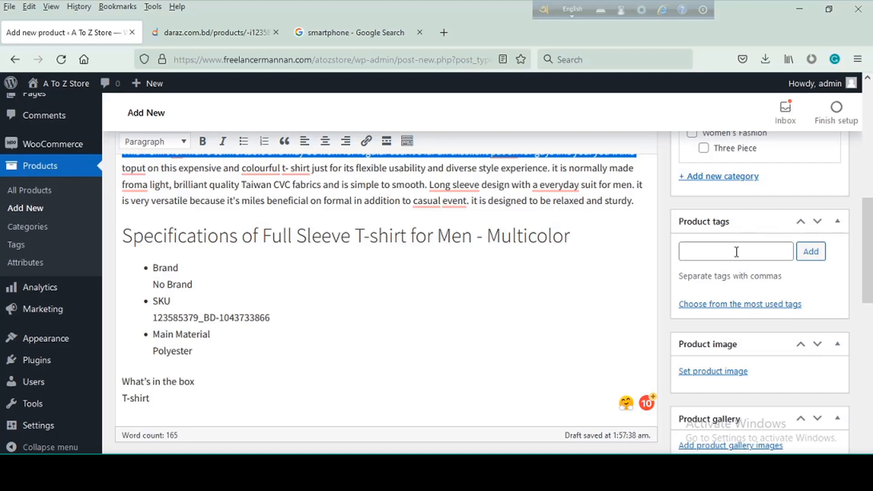
left_click(736, 252)
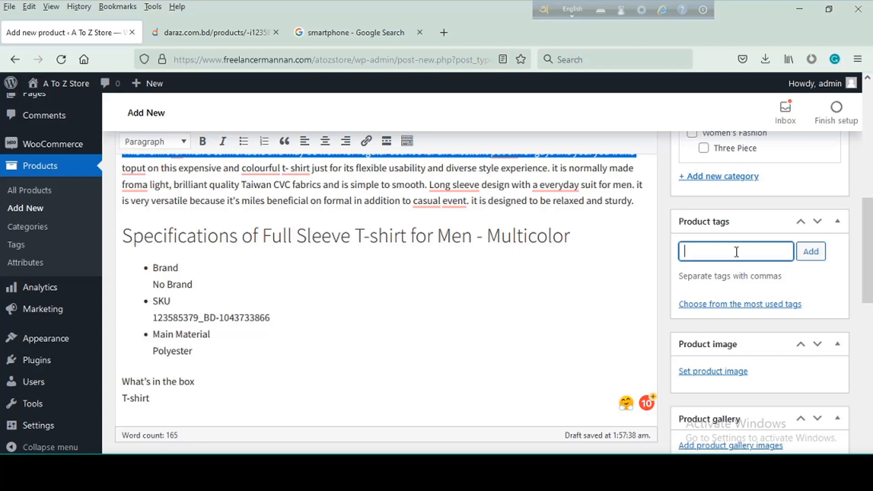
scroll(664, 239, "up", 15)
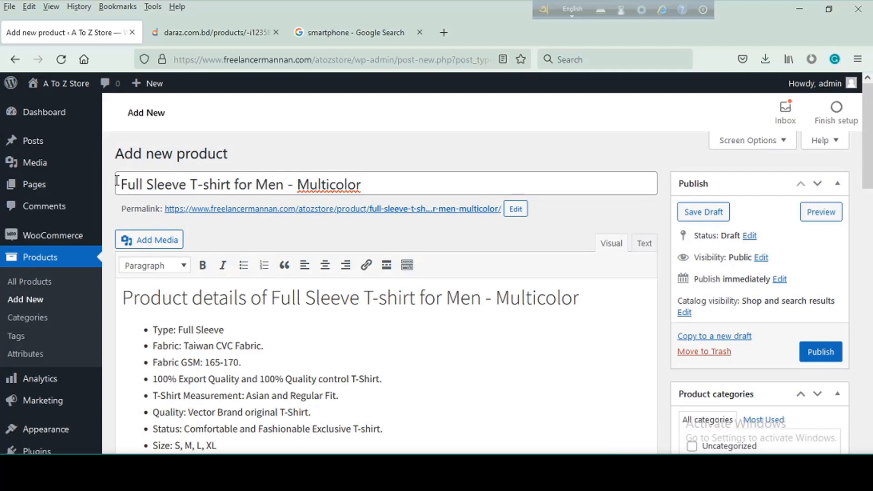
left_click_drag(119, 185, 284, 189)
key("ctrl+c")
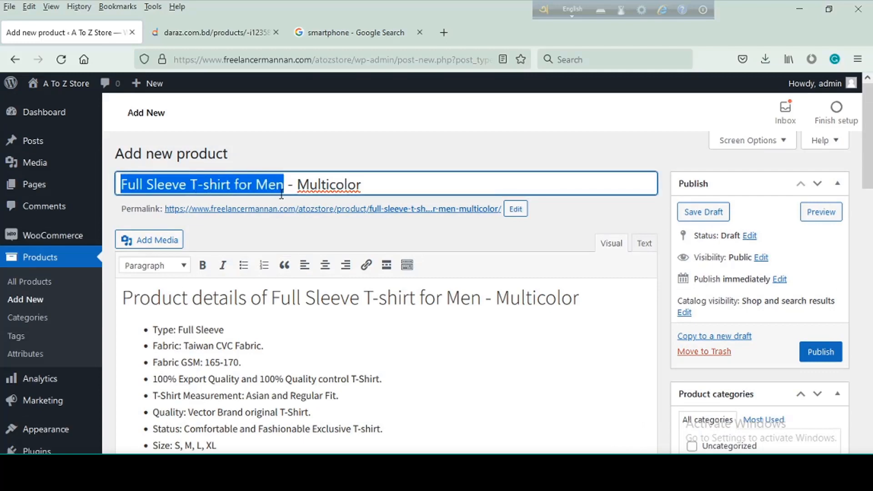
scroll(471, 346, "down", 15)
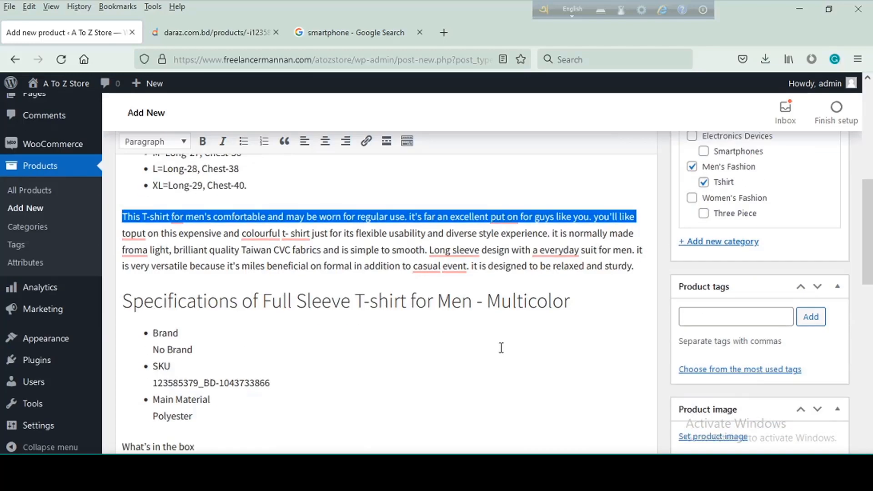
left_click(724, 237)
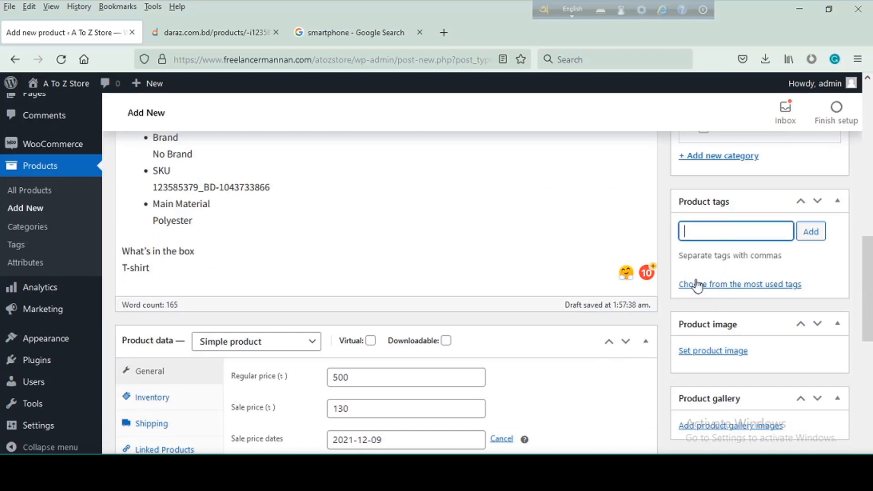
key("ctrl+v")
left_click(804, 238)
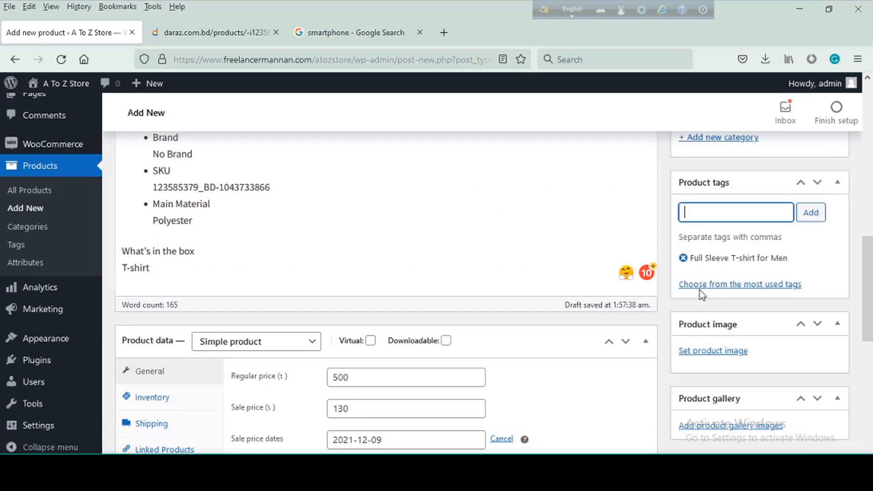
- Add a second product tag, "tshirt"
left_click(707, 213)
type("tshirt,")
left_click(810, 213)
- Upload 18f76a17da32c0cc92c853a765a5f246.jpg from the Downloads folder for the product image and check its pixel dimensions
scroll(810, 289, "down", 3)
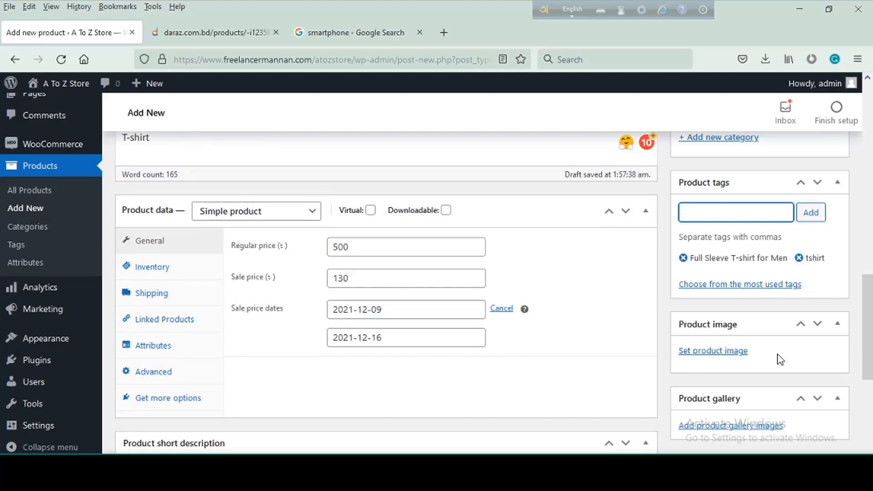
left_click(718, 354)
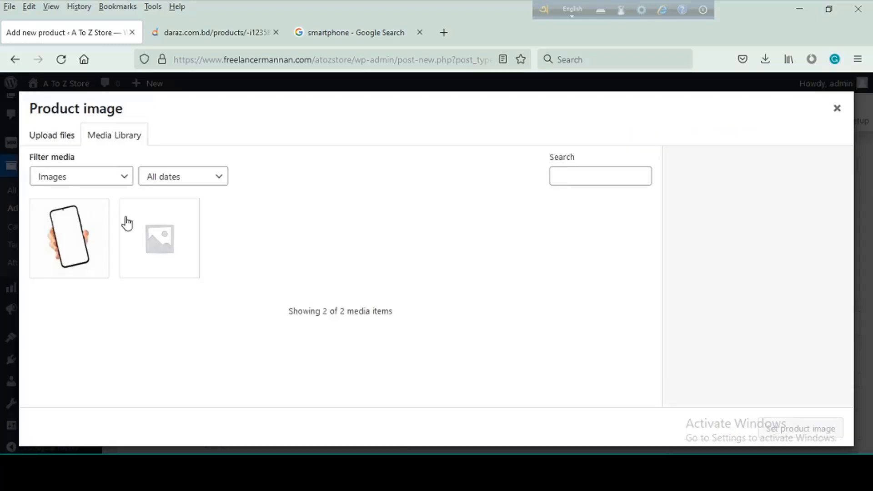
left_click(55, 135)
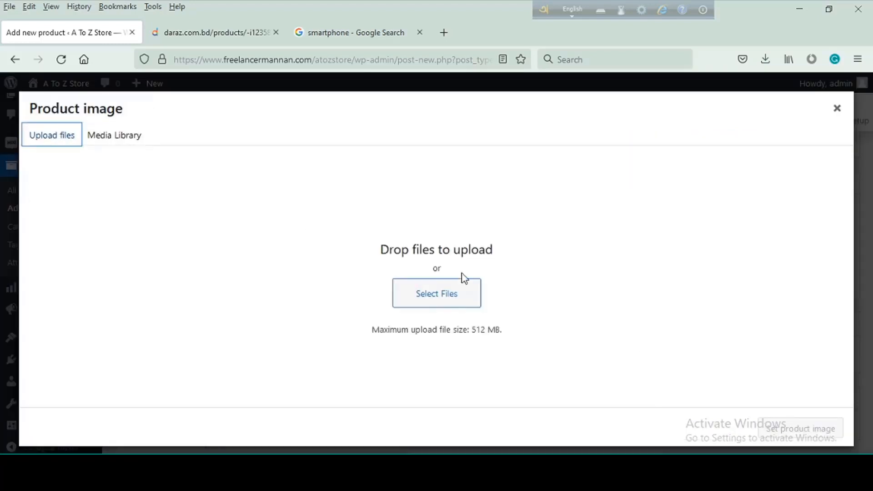
left_click(444, 300)
left_click(135, 113)
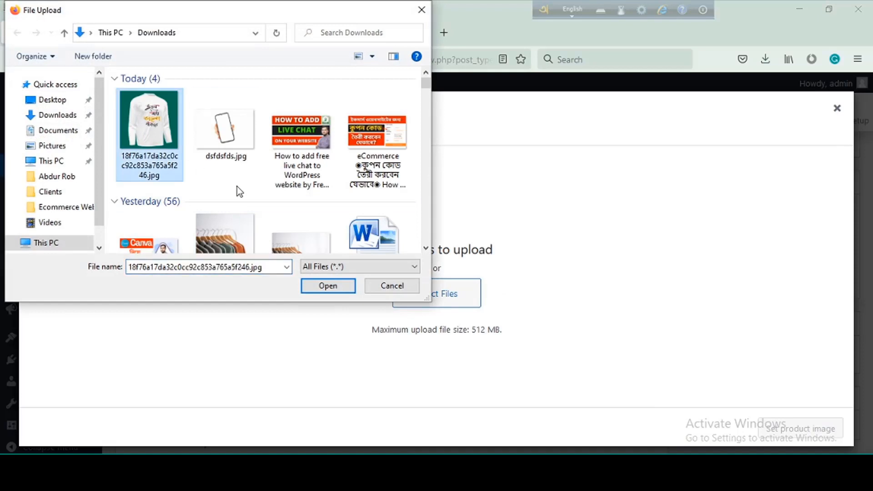
left_click(328, 286)
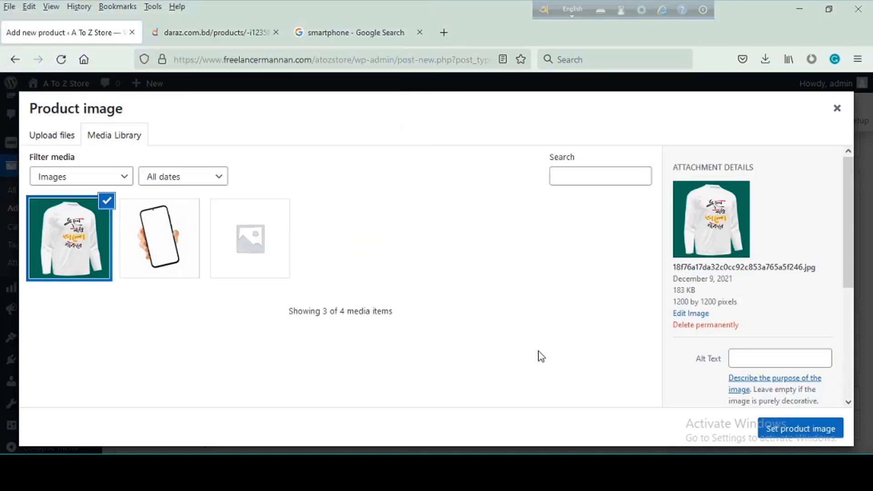
scroll(711, 305, "down", 2)
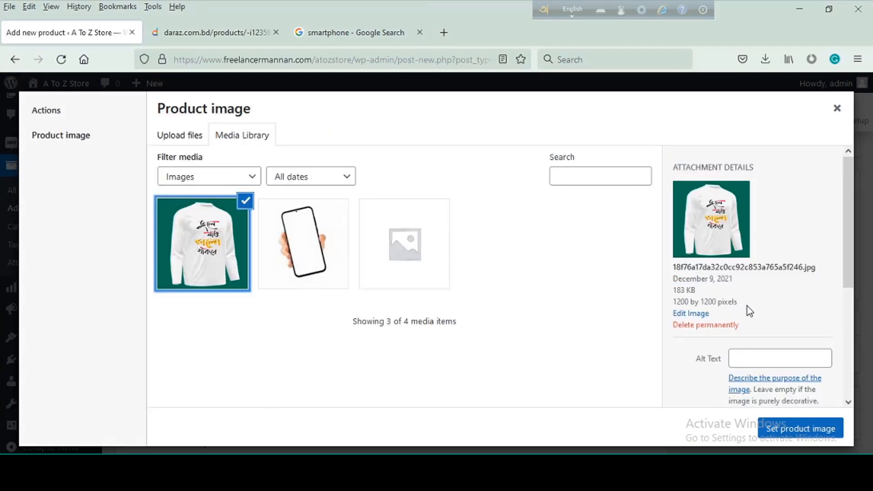
left_click_drag(753, 302, 678, 303)
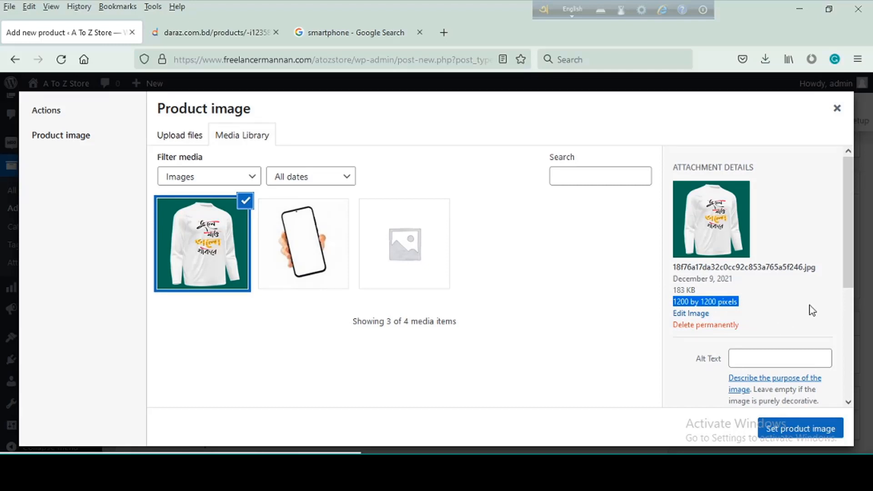
left_click(627, 233)
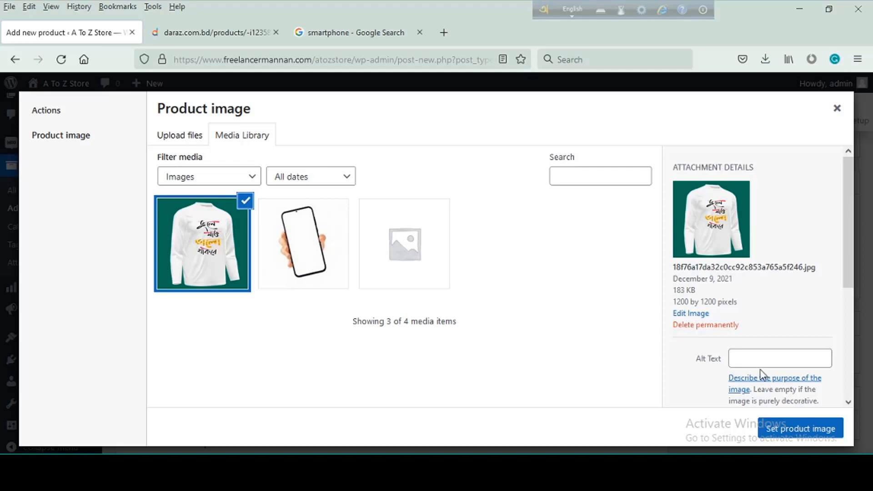
- Set both the alt text and the title of the uploaded T-shirt image to "tshirt"
scroll(773, 346, "down", 3)
left_click(766, 231)
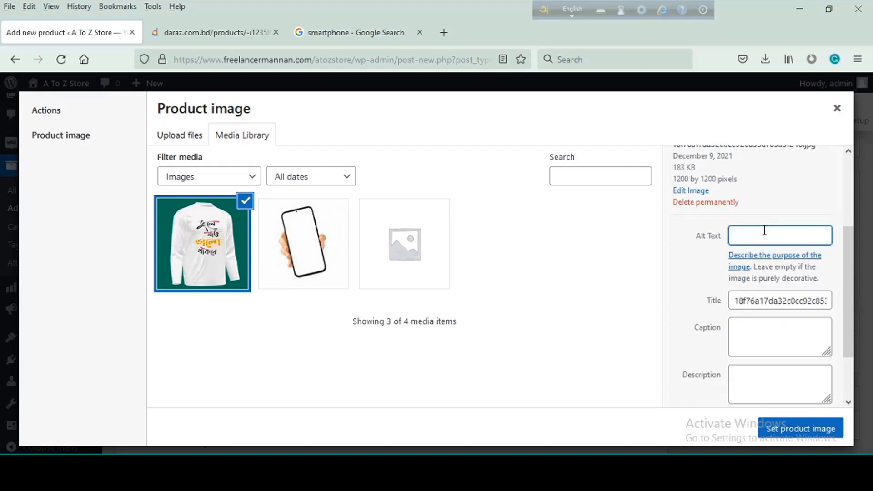
type("tshirt")
key("ctrl+a")
key("ctrl+c")
left_click(760, 301)
key("ctrl+a")
key("ctrl+v")
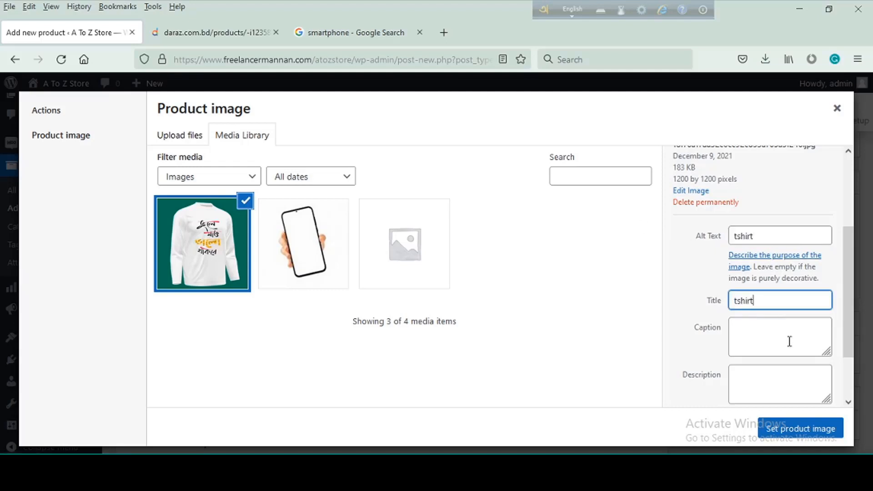
- Set the image's caption to "tshirt" and assign the image as the product image
left_click(752, 336)
key("ctrl+v")
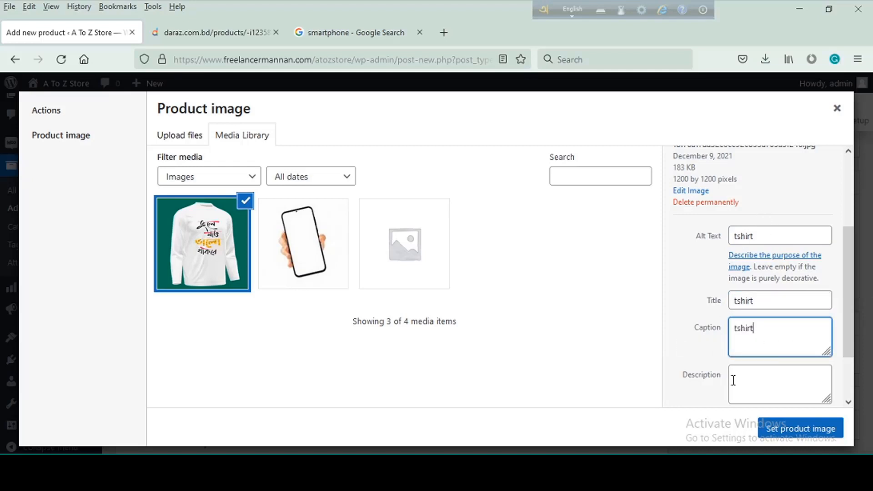
scroll(759, 390, "down", 2)
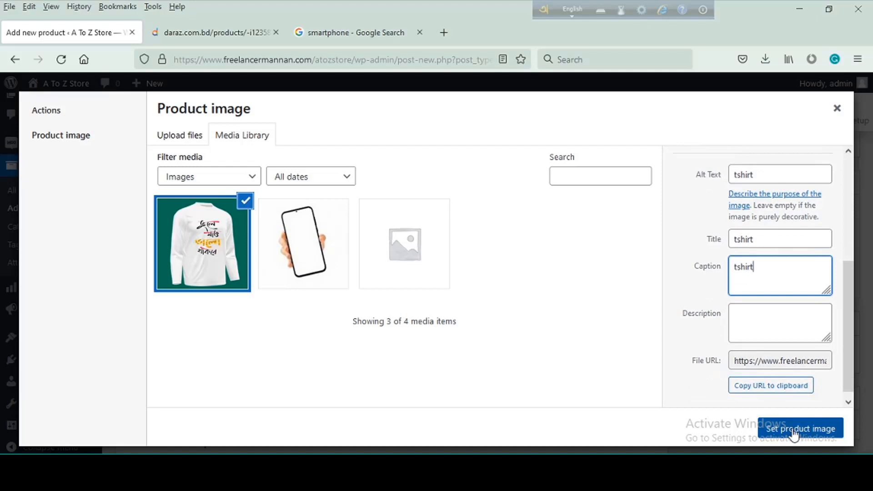
left_click(796, 436)
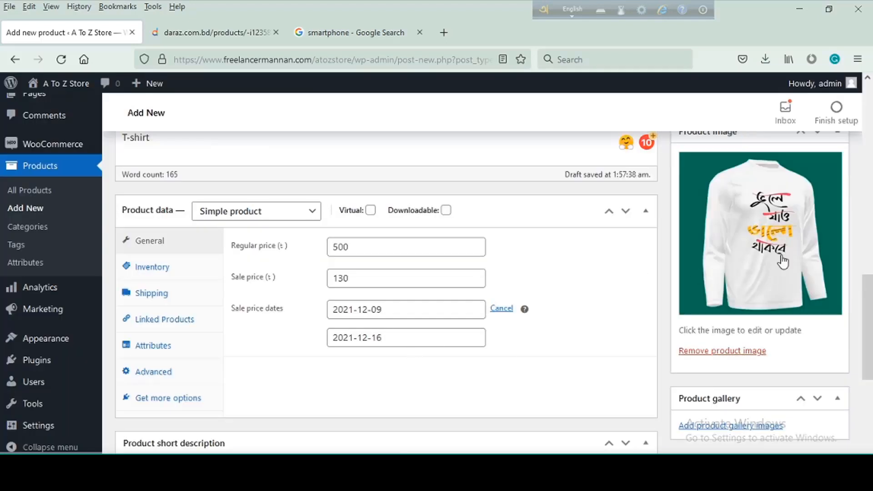
scroll(749, 392, "down", 1)
scroll(750, 392, "down", 3)
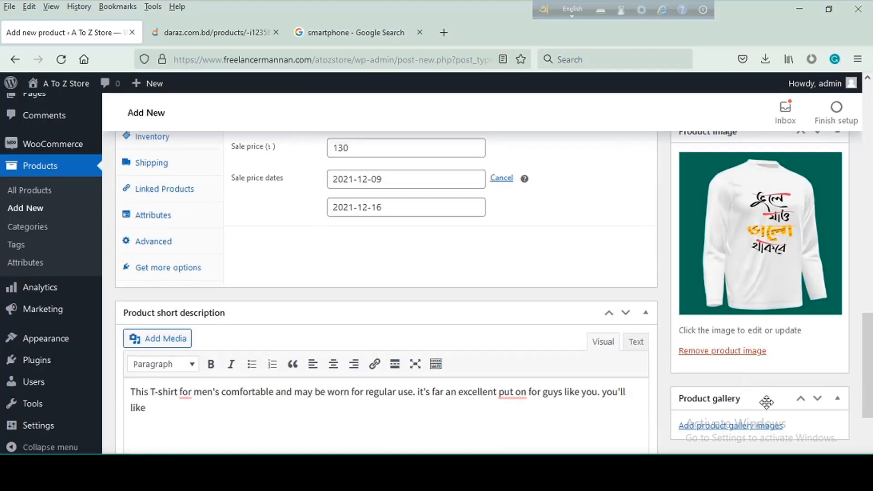
left_click(718, 428)
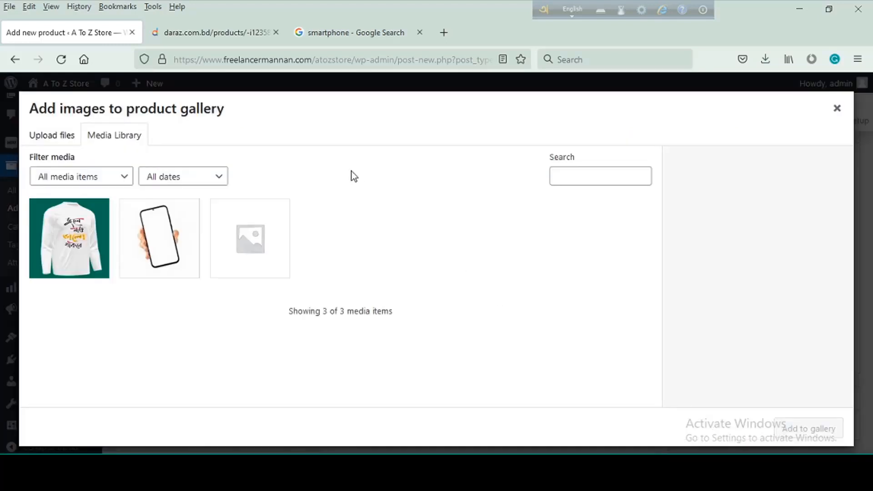
left_click(64, 136)
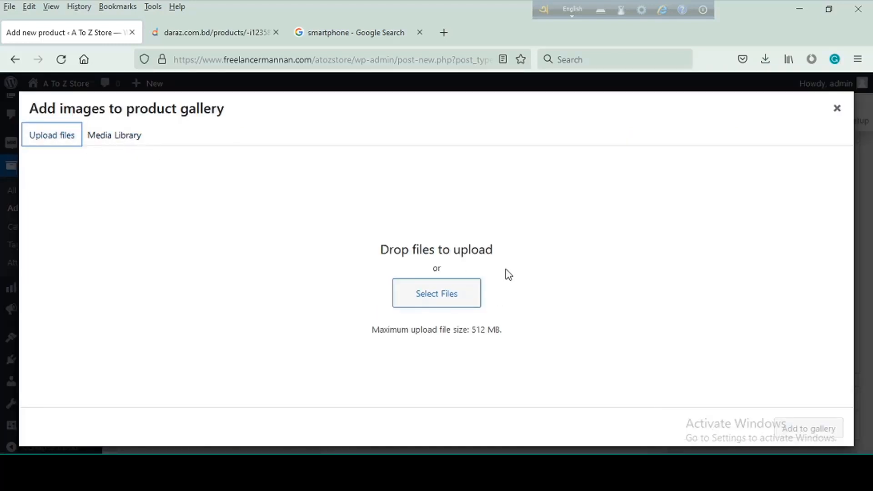
left_click(445, 293)
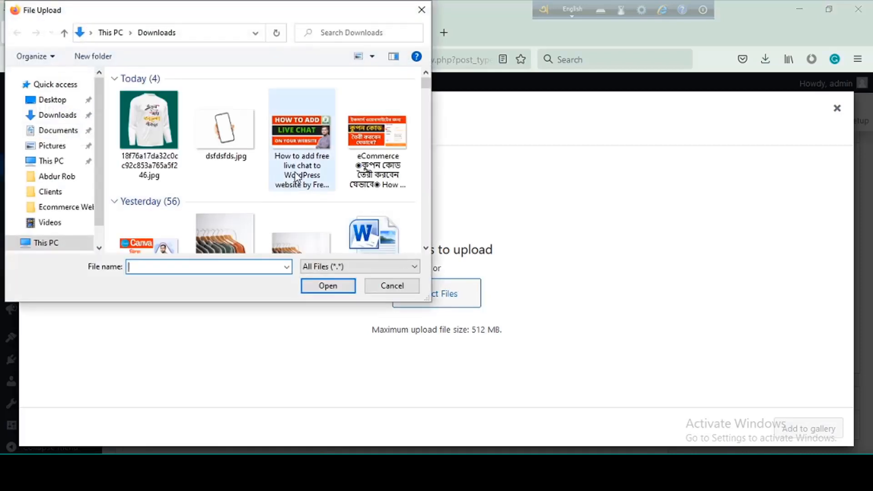
scroll(309, 163, "down", 3)
scroll(308, 164, "down", 2)
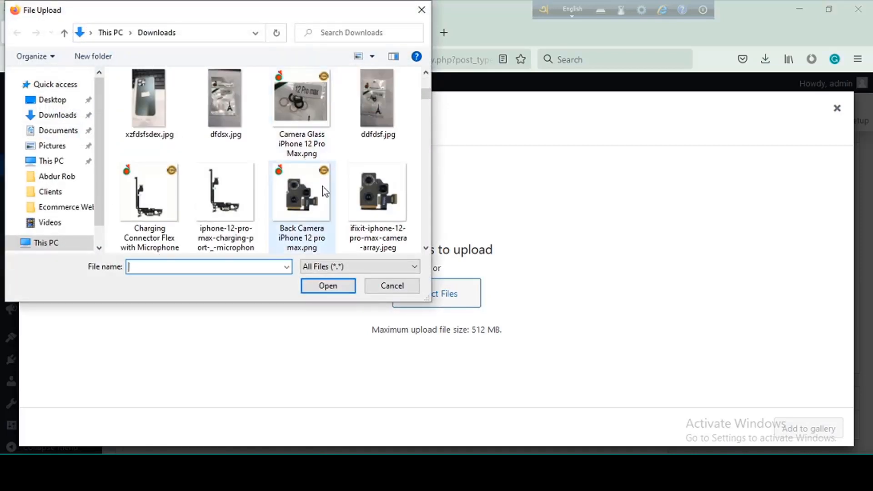
left_click(422, 10)
- Return the Daraz product page to the men's T-shirts listing, and close the store's product gallery dialog without adding images
left_click(252, 33)
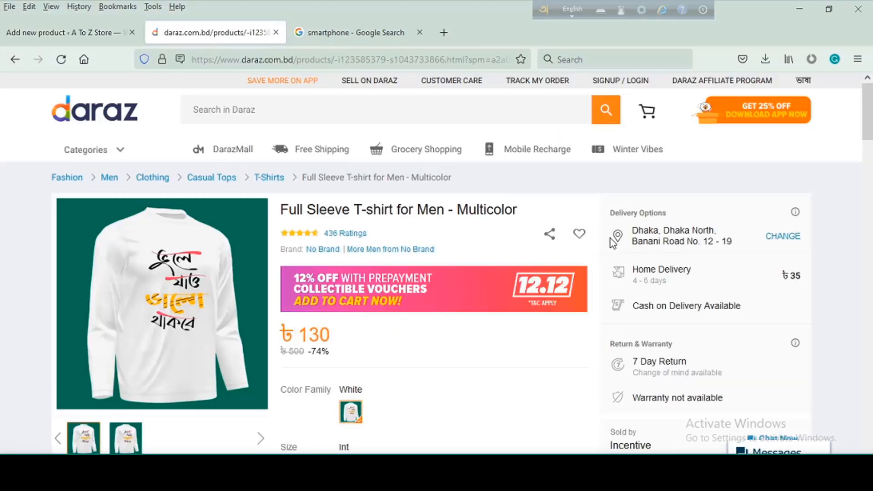
left_click(17, 59)
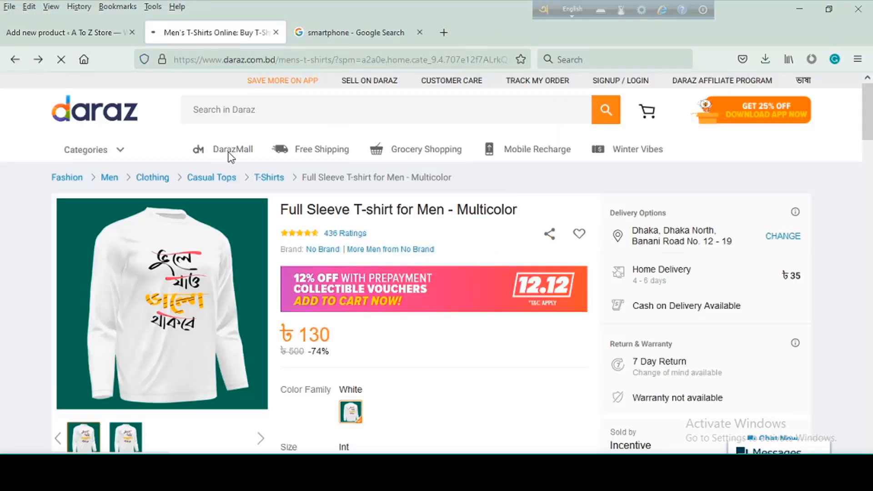
left_click(96, 34)
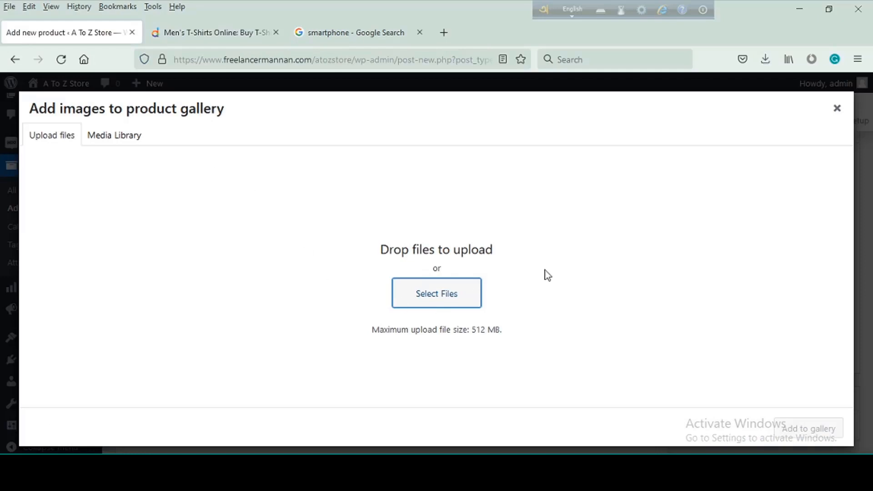
left_click(837, 111)
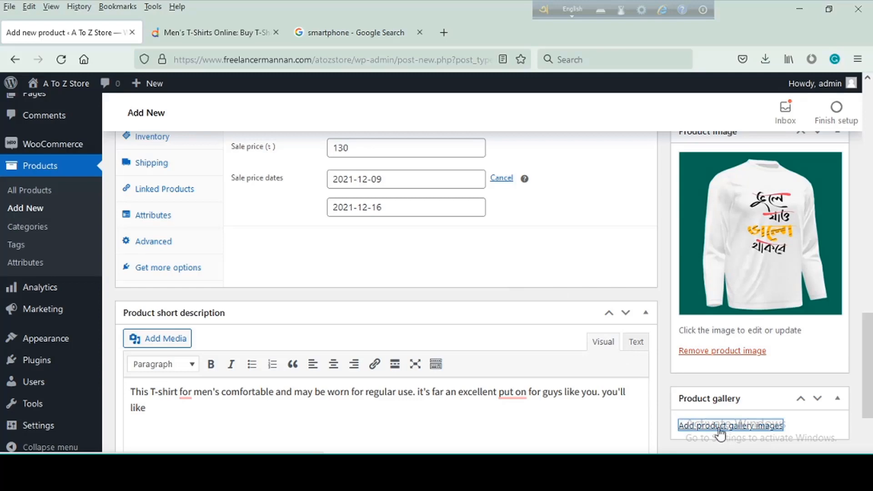
- Upload the four newest T-shirt photos from the Downloads folder and add them all to the product gallery
left_click(746, 428)
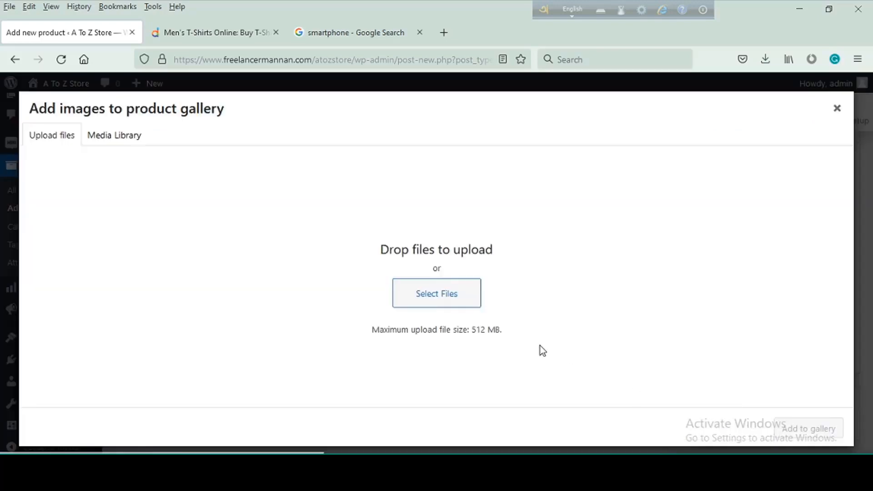
left_click(54, 141)
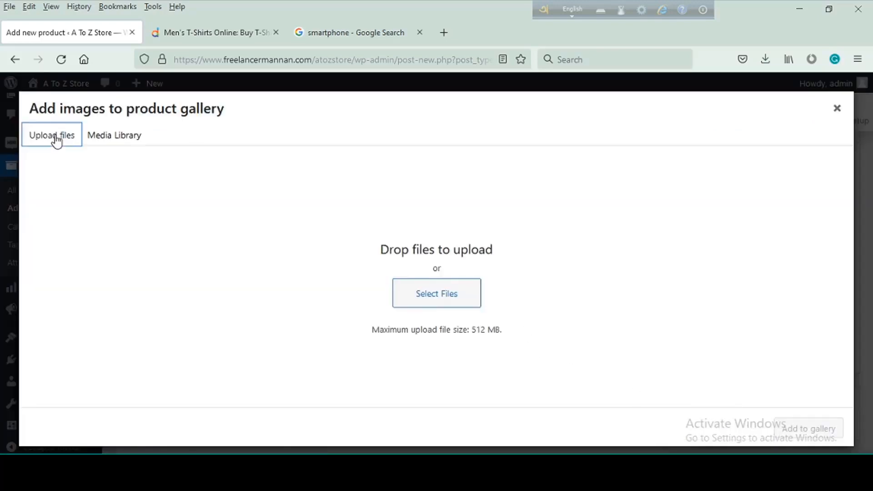
left_click(433, 295)
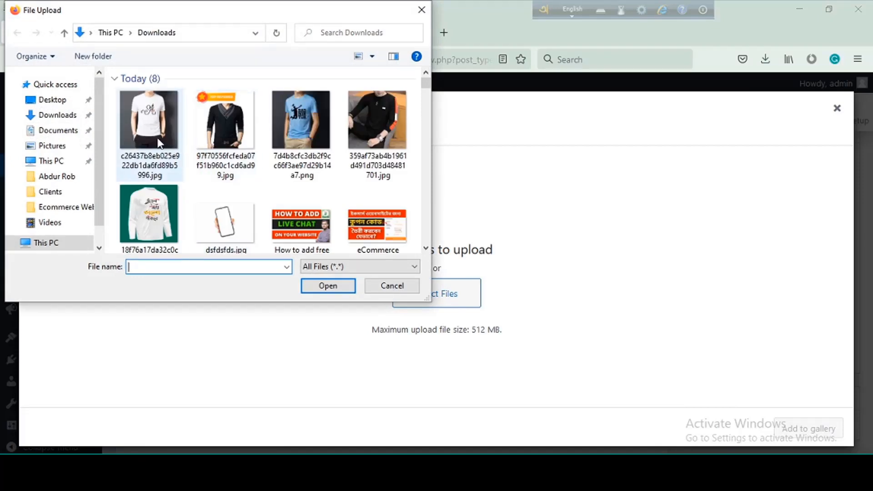
left_click(163, 144)
left_click(223, 134, "ctrl")
left_click(311, 136, "ctrl")
left_click(363, 132, "ctrl")
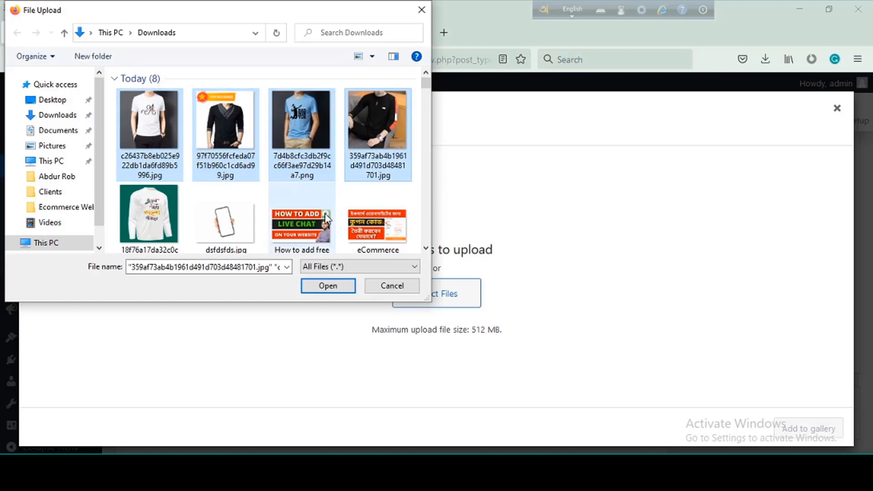
left_click(328, 286)
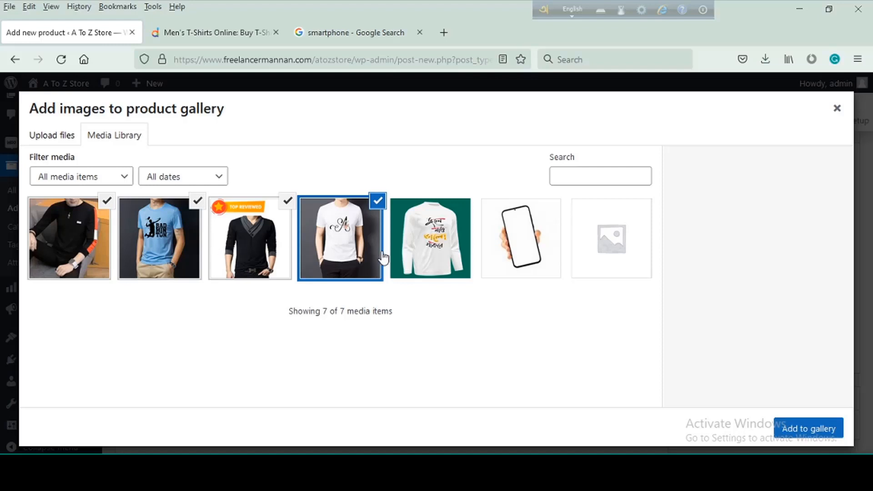
left_click(815, 435)
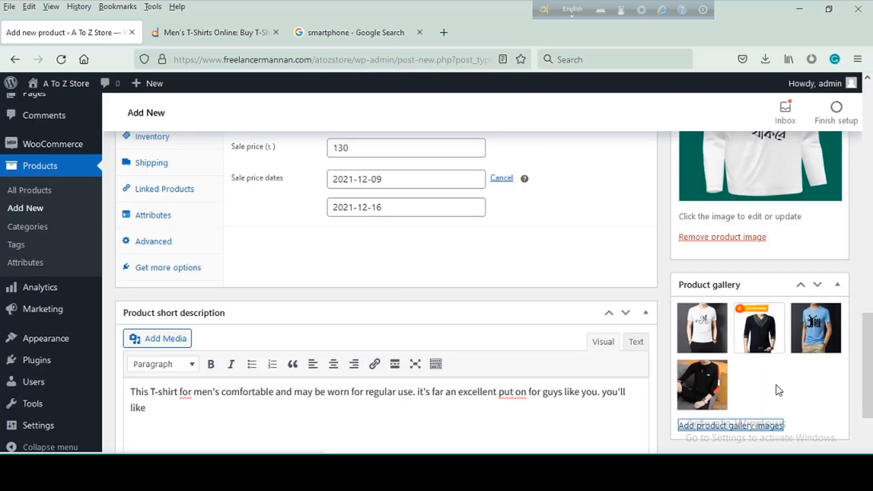
- Publish the full-sleeve T-shirt product
scroll(620, 359, "up", 10)
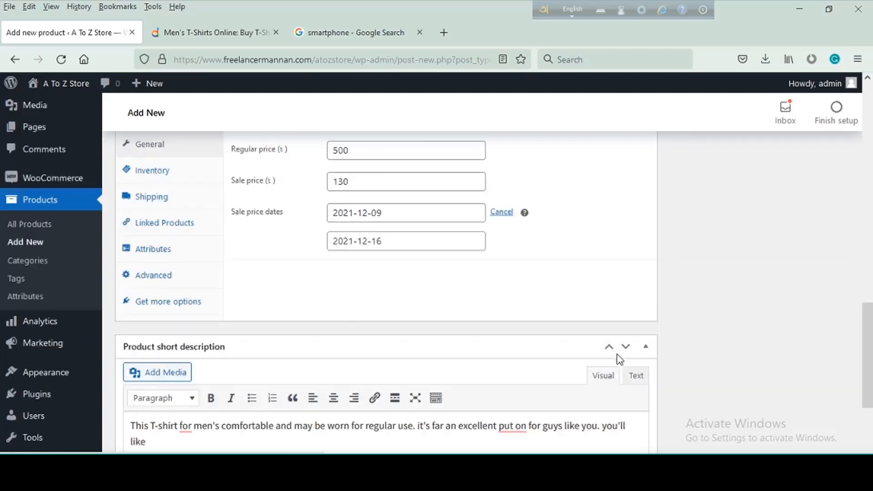
scroll(620, 353, "up", 4)
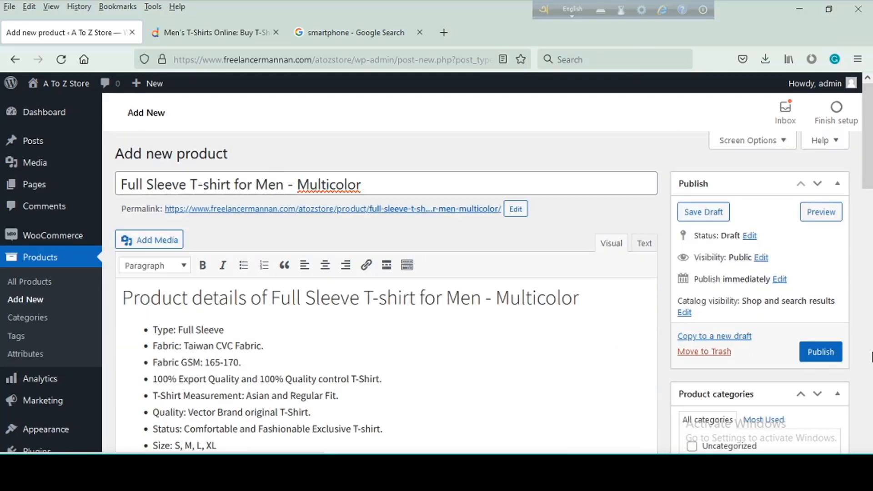
left_click(820, 358)
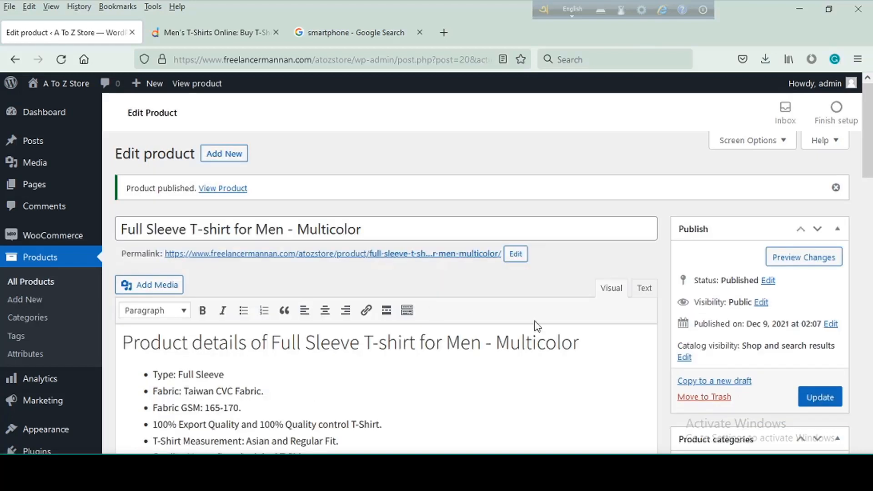
- Open the published product's storefront page in a new browser tab and switch to it
right_click(221, 192)
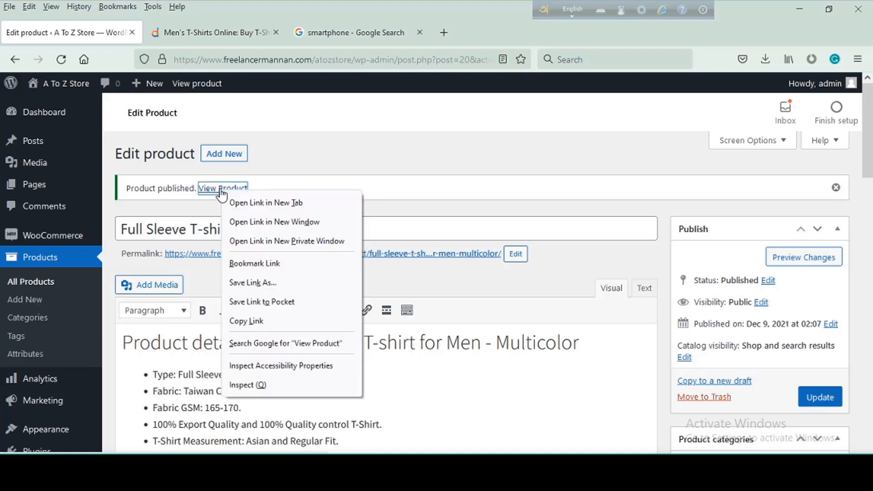
left_click(268, 203)
left_click(179, 33)
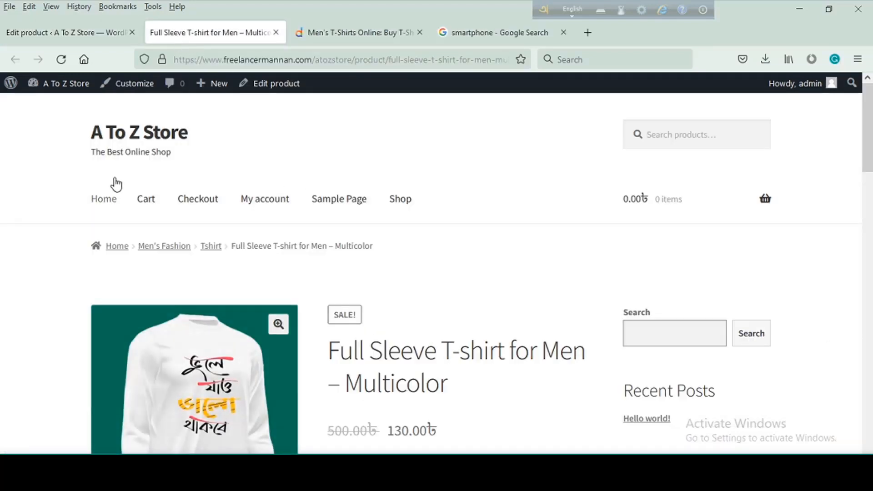
- Check the product's title, regular and sale prices, short description and stock status on the storefront page
scroll(300, 229, "down", 3)
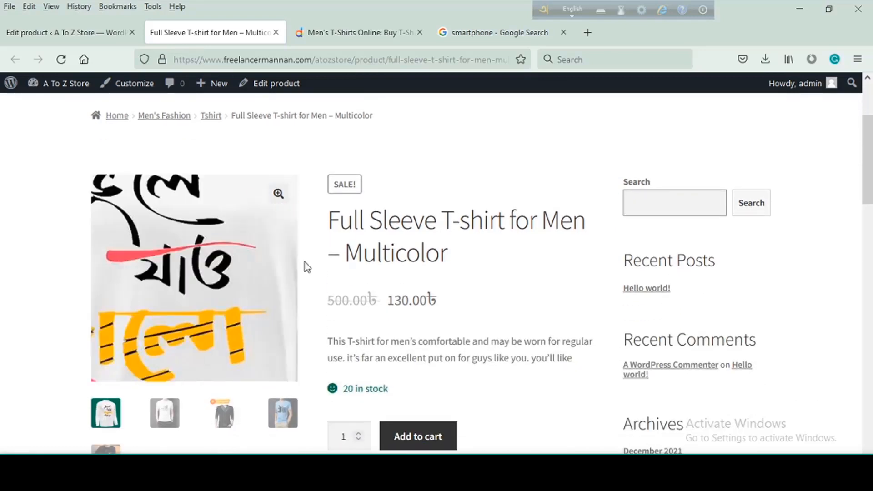
left_click_drag(478, 264, 330, 223)
left_click(447, 180)
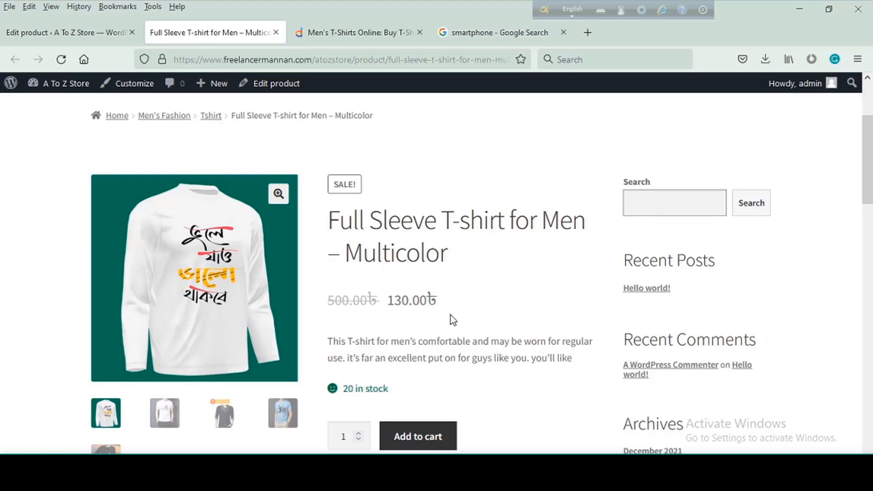
left_click_drag(328, 301, 375, 297)
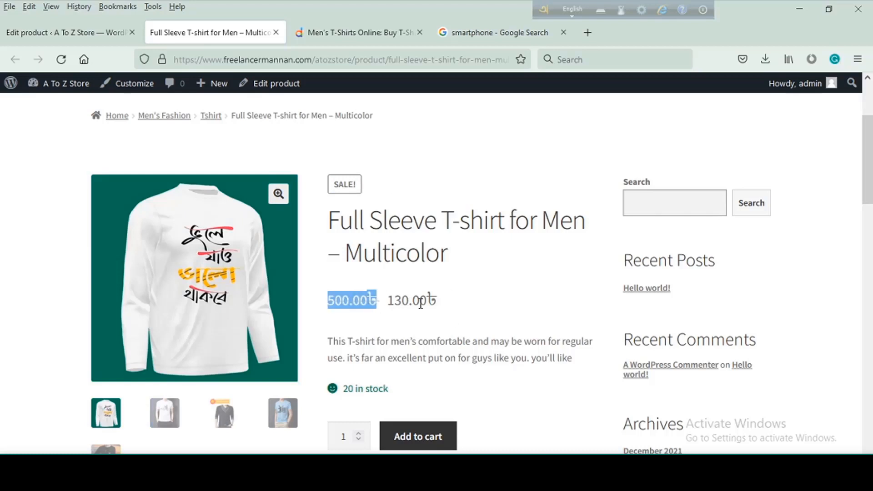
left_click_drag(442, 304, 390, 303)
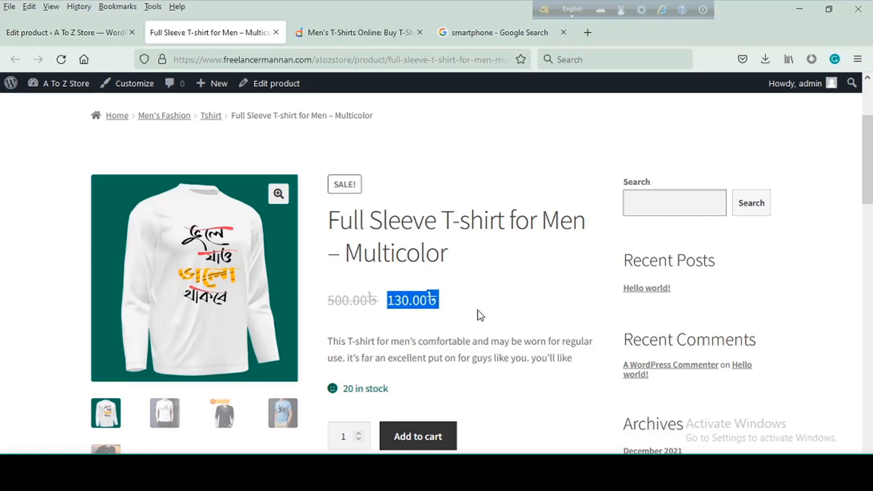
scroll(523, 307, "down", 2)
left_click_drag(584, 296, 331, 273)
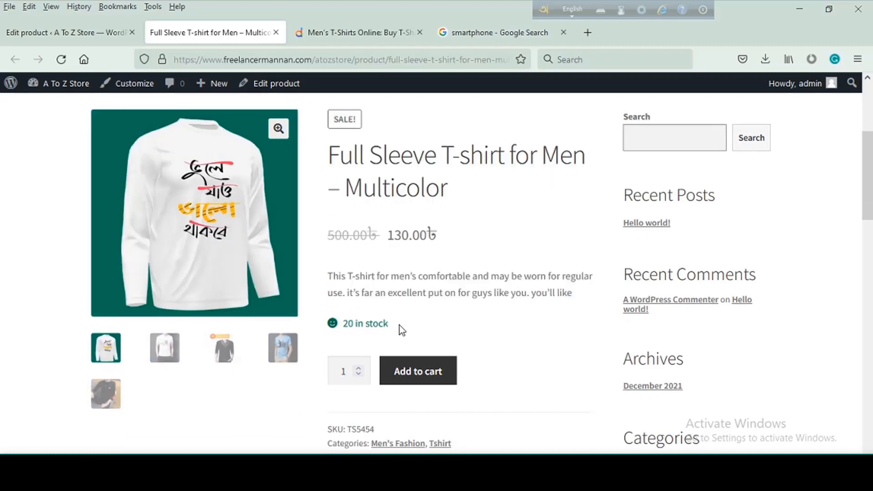
left_click_drag(399, 326, 341, 326)
left_click(500, 337)
- Return the order quantity to 1 and check the product's SKU, categories and tags
scroll(511, 352, "down", 2)
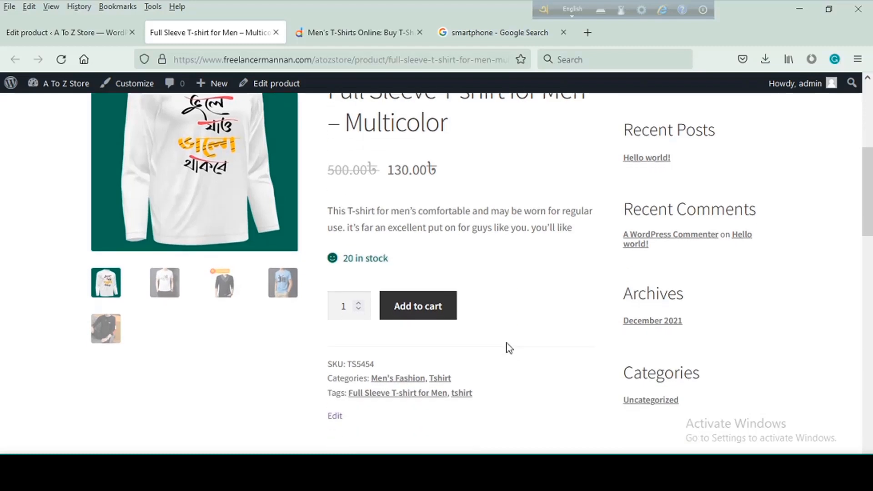
left_click(359, 310)
scroll(478, 323, "down", 3)
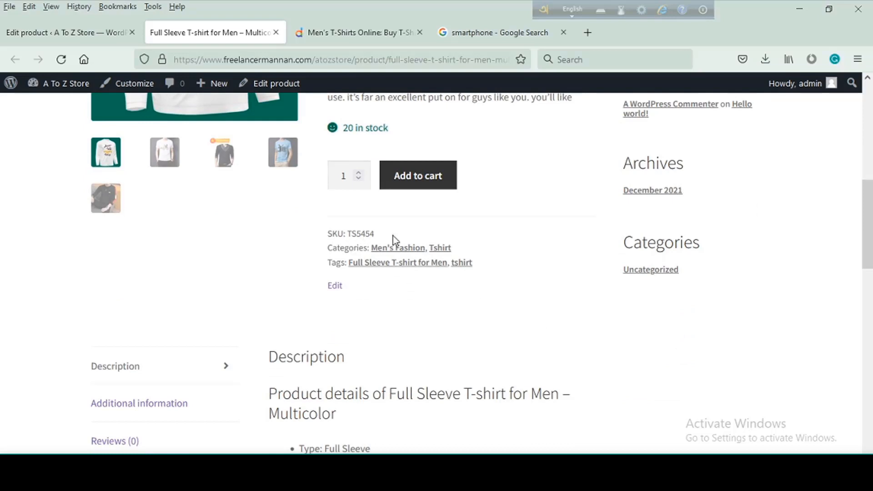
left_click_drag(393, 236, 330, 230)
left_click_drag(453, 248, 334, 247)
left_click(508, 297)
left_click_drag(503, 267, 332, 263)
left_click(484, 302)
- Review the product's full description, additional information and reviews sections on the storefront page
scroll(238, 307, "down", 3)
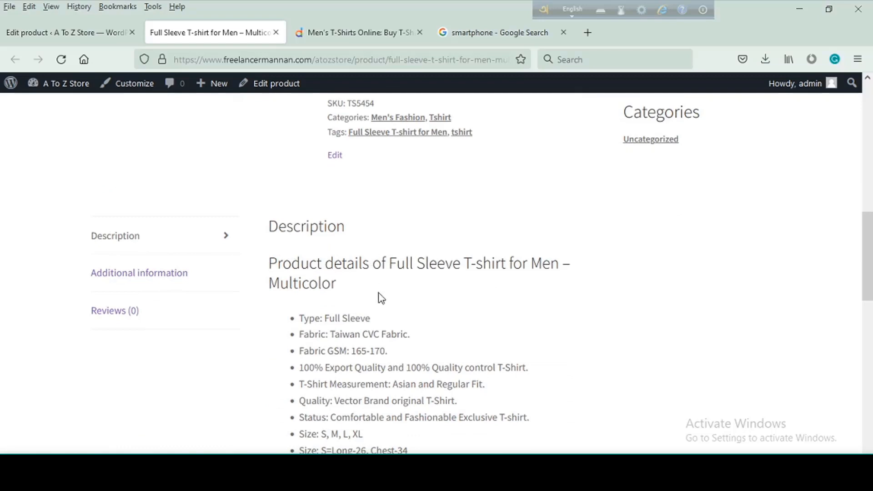
scroll(382, 309, "down", 15)
scroll(380, 323, "up", 9)
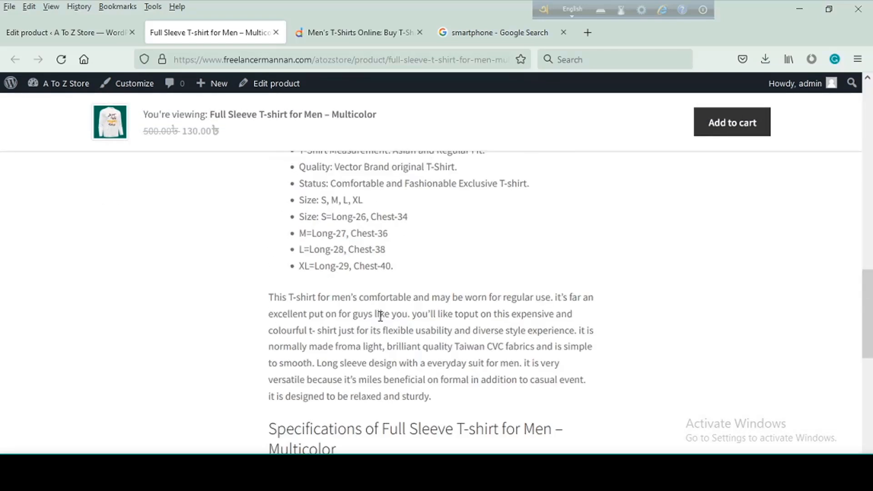
scroll(380, 314, "up", 4)
left_click(192, 301)
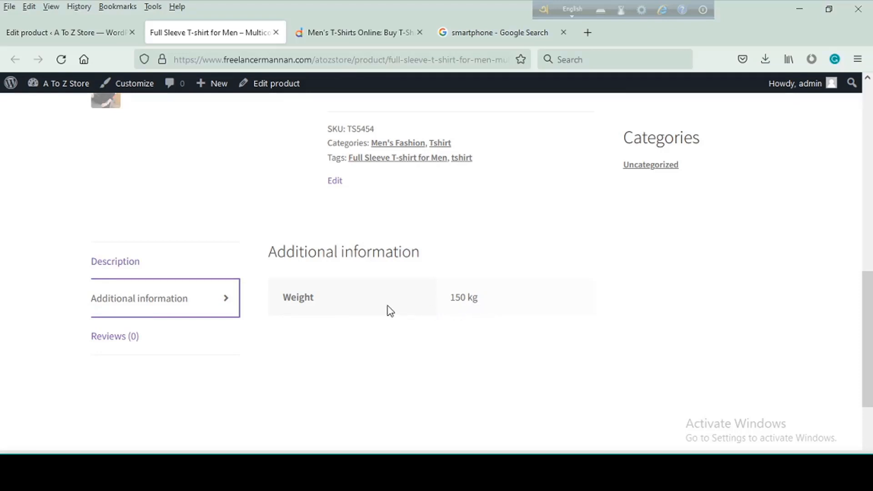
left_click(120, 336)
scroll(325, 365, "down", 3)
scroll(365, 332, "down", 4)
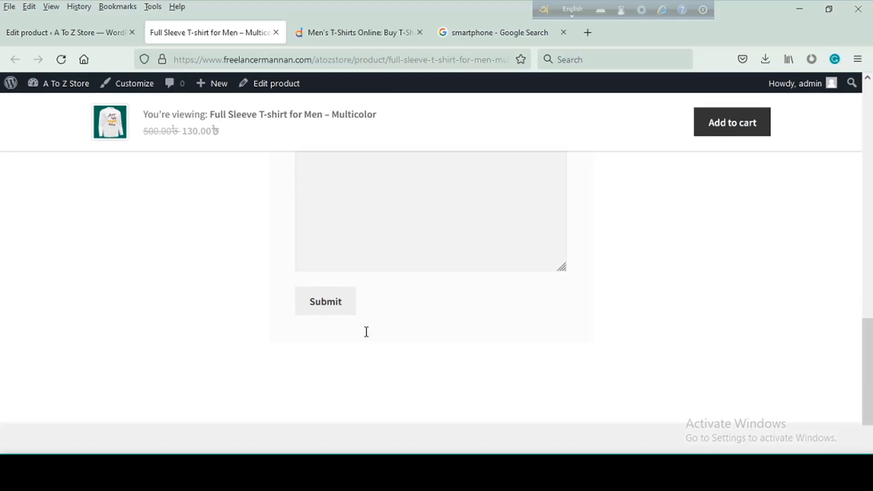
- Try out the product's review form with a five-star rating and no review text
scroll(367, 334, "up", 4)
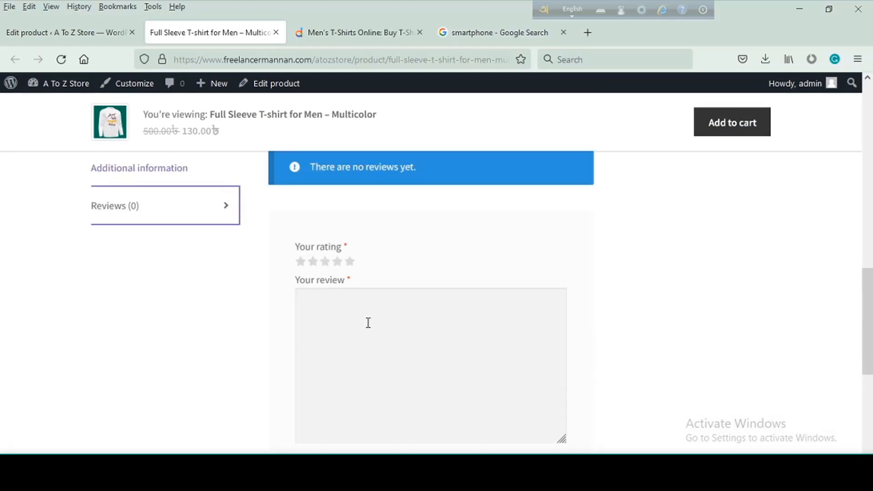
left_click(368, 323)
left_click(349, 261)
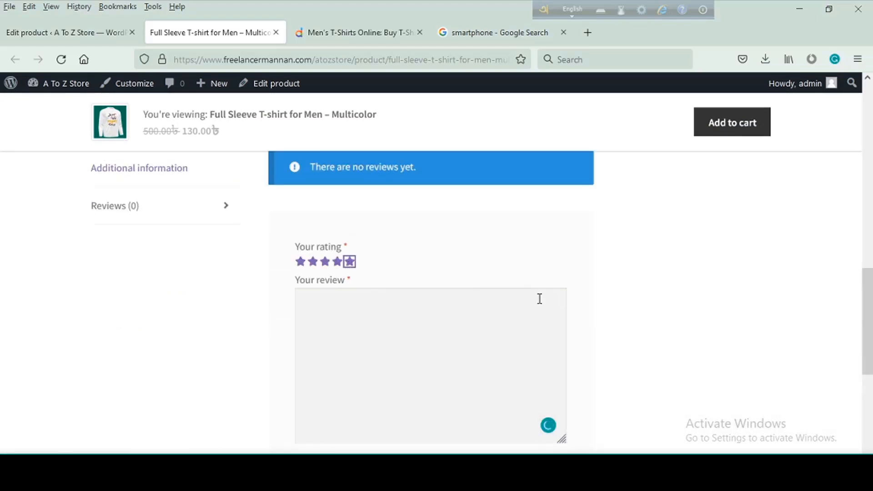
left_click(558, 318)
scroll(438, 349, "down", 5)
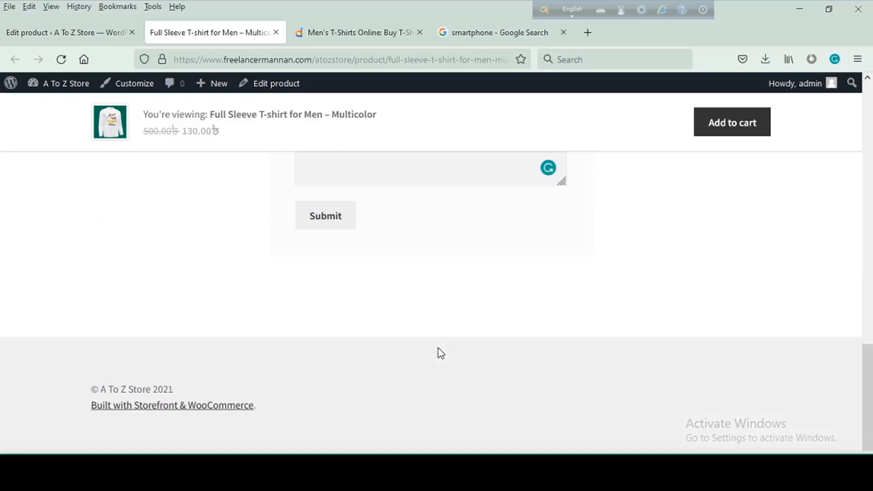
left_click(312, 227)
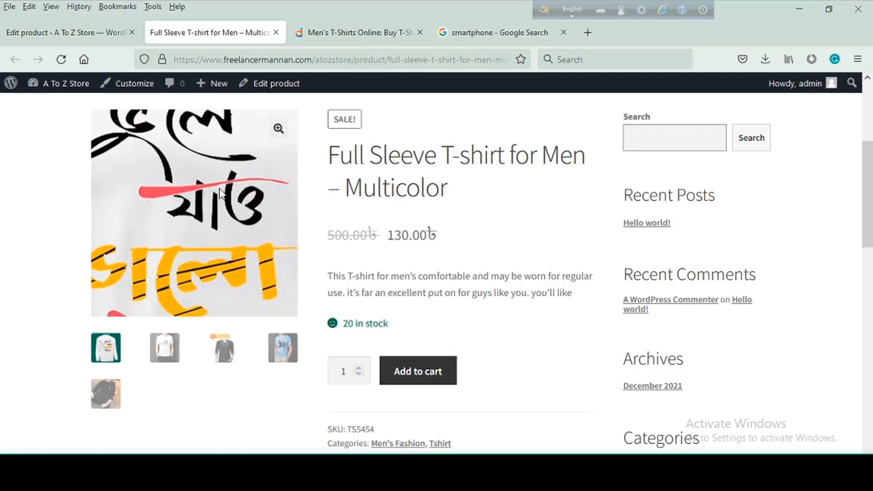
- View the main product image enlarged, close the viewer, and look through the four gallery photos
left_click(278, 129)
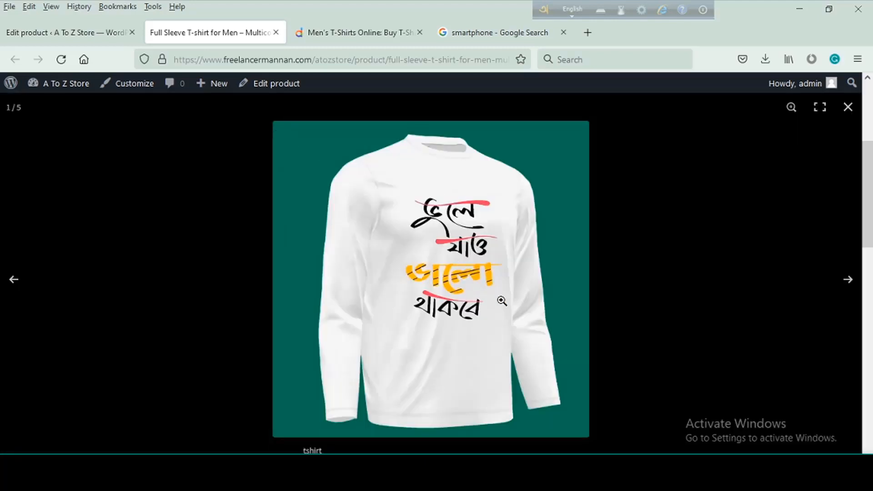
left_click(848, 107)
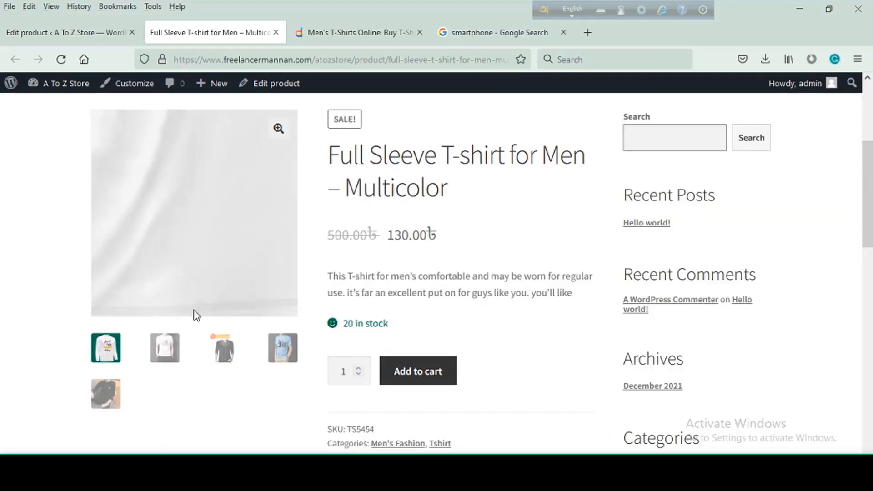
left_click(163, 362)
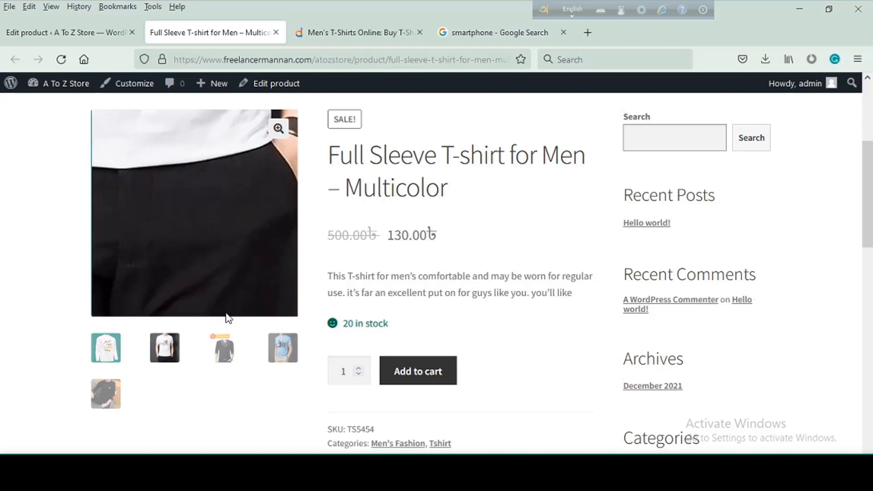
left_click(224, 349)
left_click(282, 348)
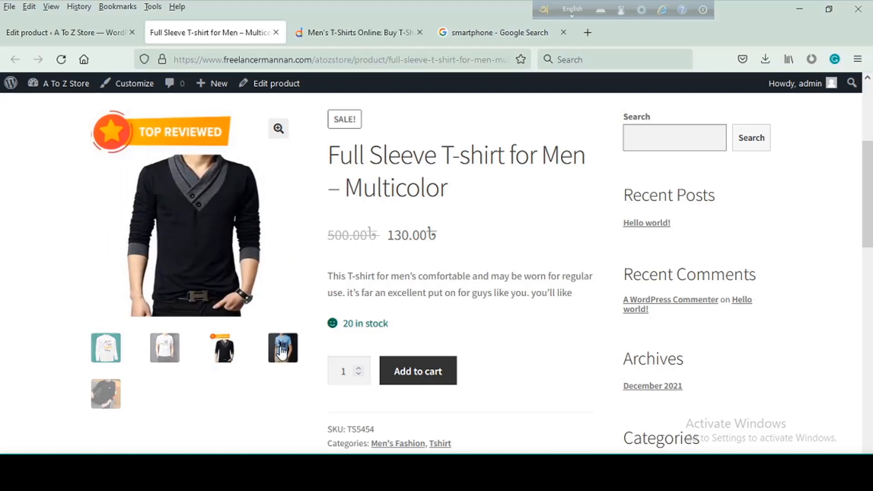
left_click(106, 389)
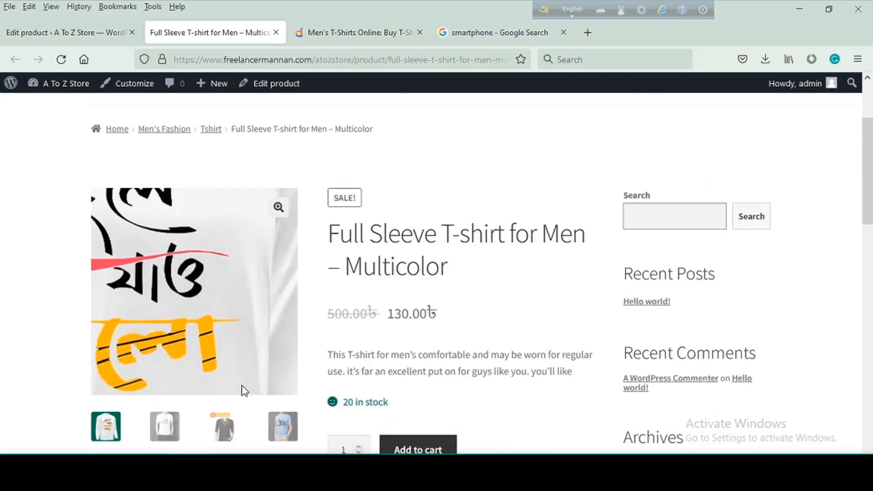
scroll(243, 388, "down", 1)
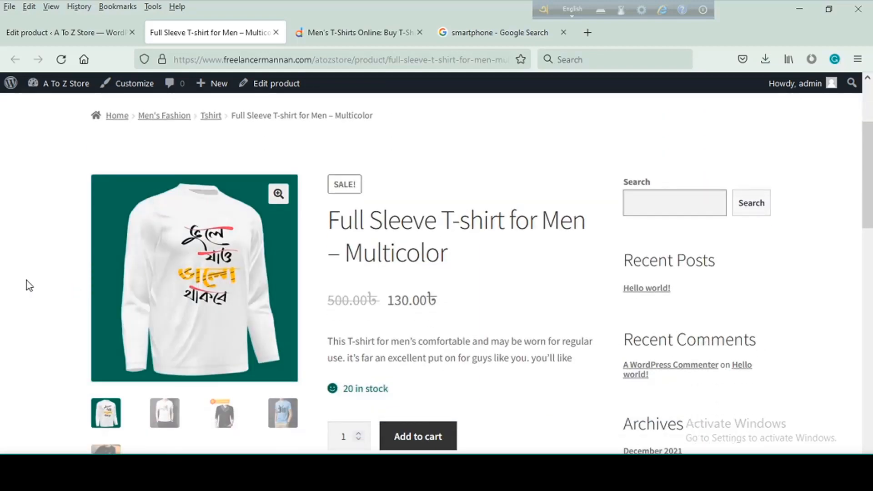
scroll(27, 280, "down", 2)
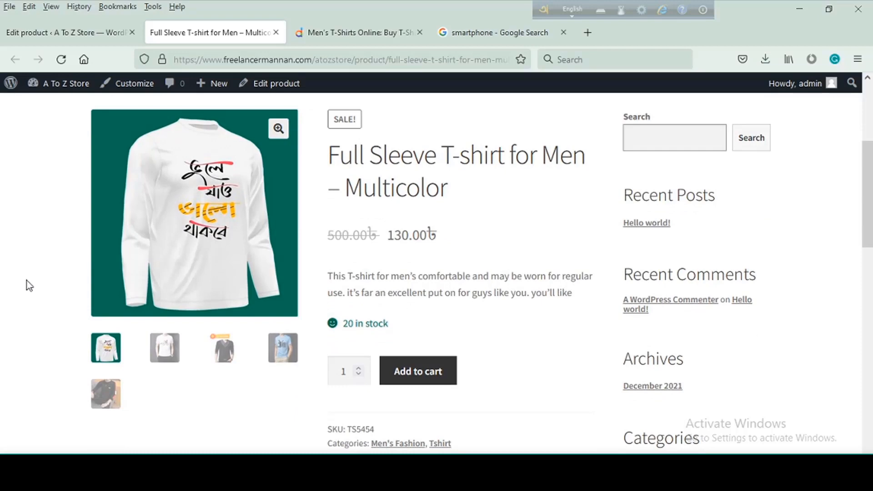